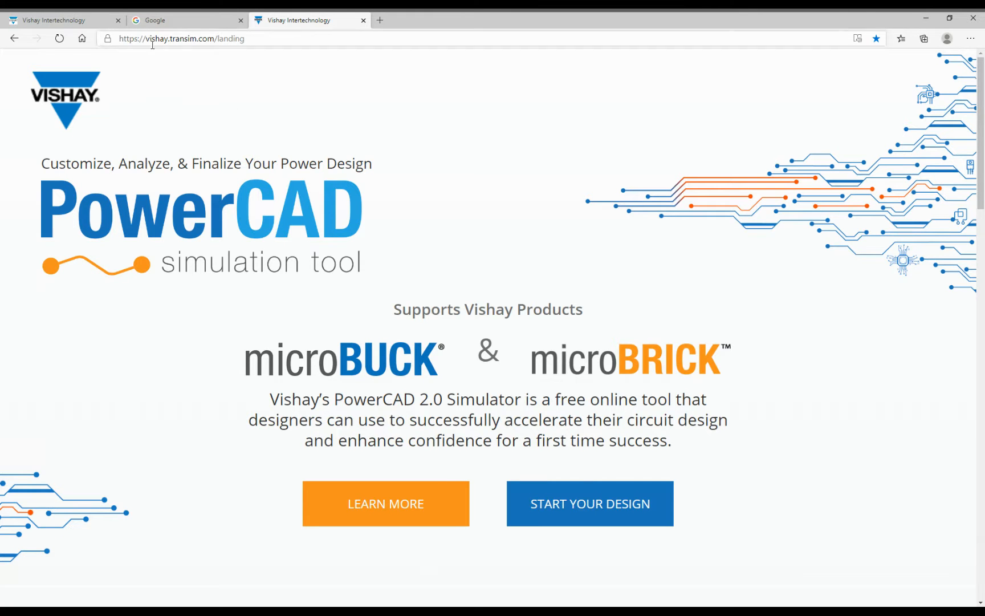
- Switch to the Google tab showing the 'Vishay PowerCAD' search
{"action": "left_click", "coordinate": [197, 26]}
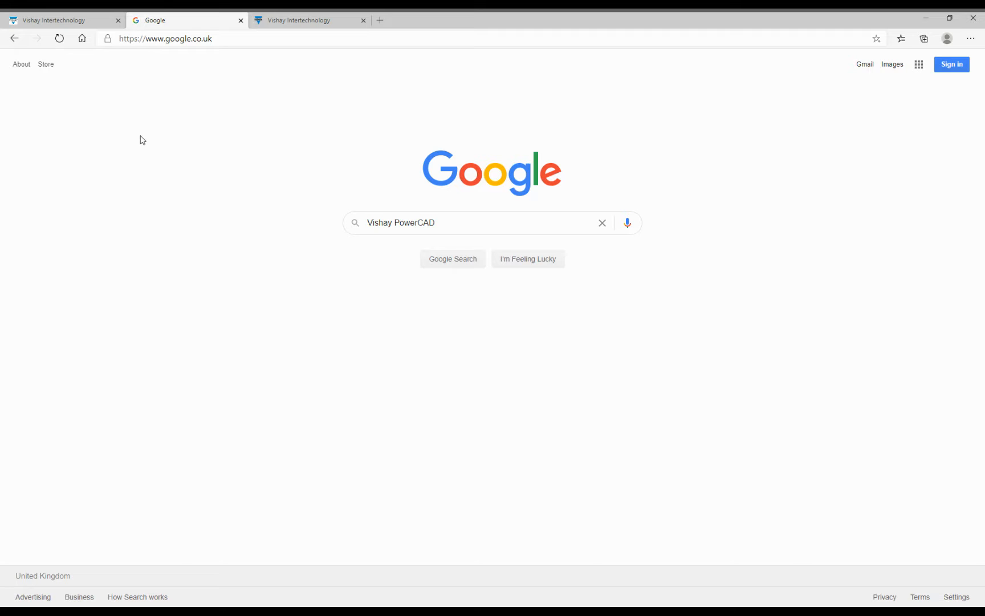
- Browse to the Vishay microBUCK voltage regulator listing and lower maximum input voltage to 67.0 V
{"action": "left_click", "coordinate": [57, 20]}
{"action": "mouse_move", "coordinate": [147, 96]}
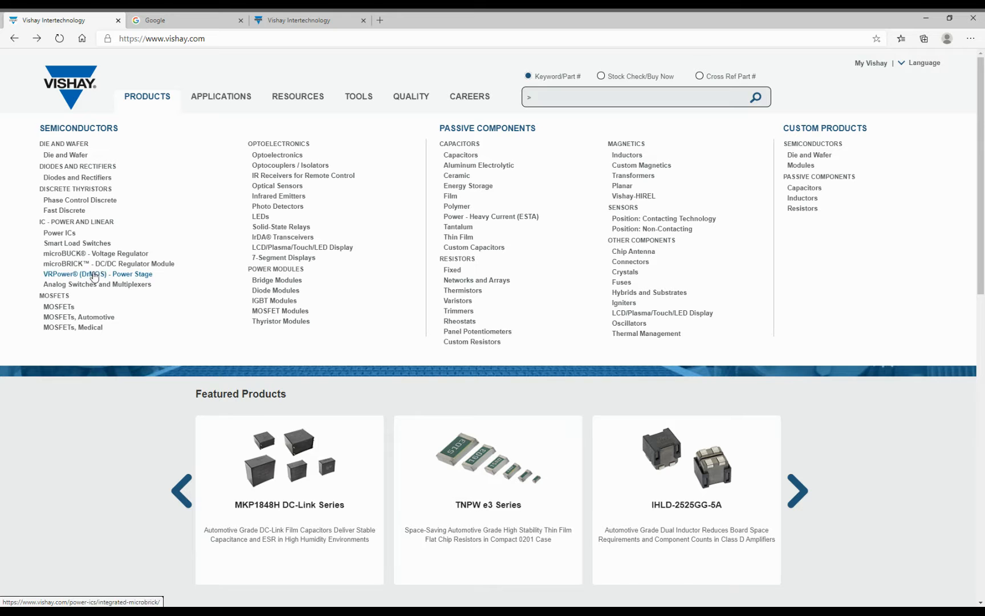
{"action": "left_click", "coordinate": [96, 254]}
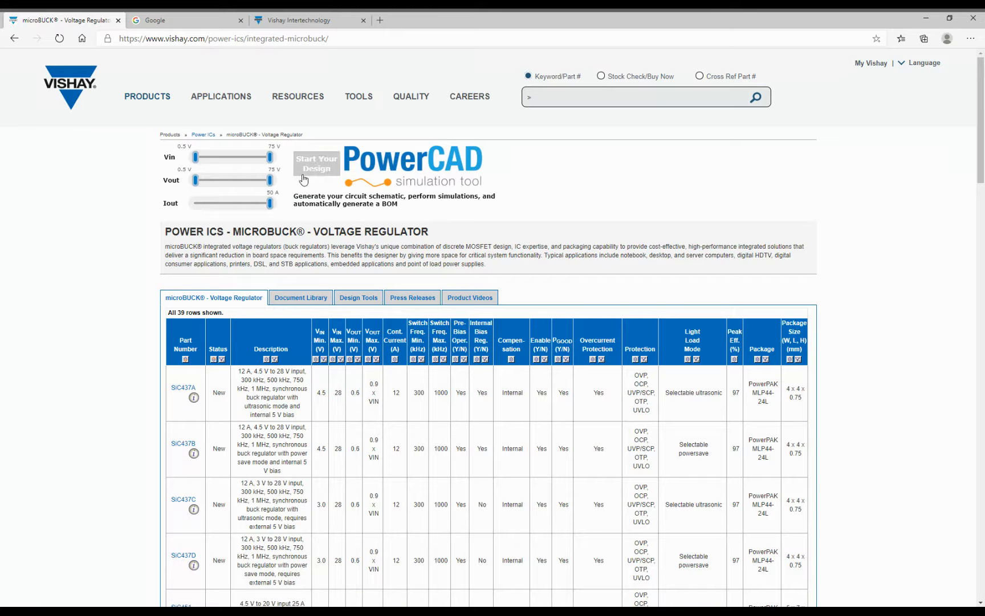
{"action": "left_click_drag", "start_coordinate": [269, 156], "coordinate": [267, 181]}
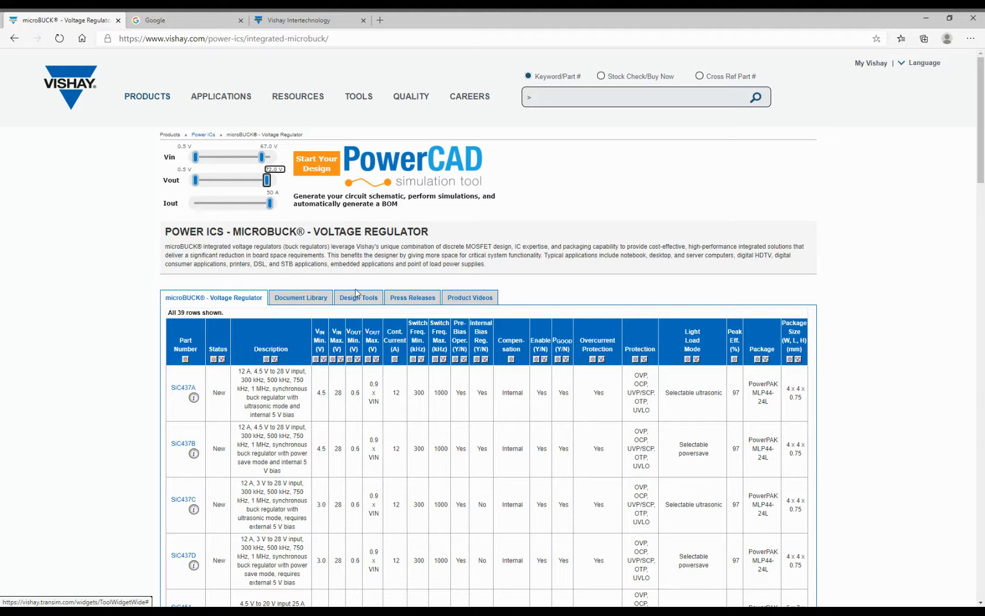
- Open the SiC437A product page and its sic437.pdf datasheet, then return to PowerCAD
{"action": "left_click", "coordinate": [193, 387]}
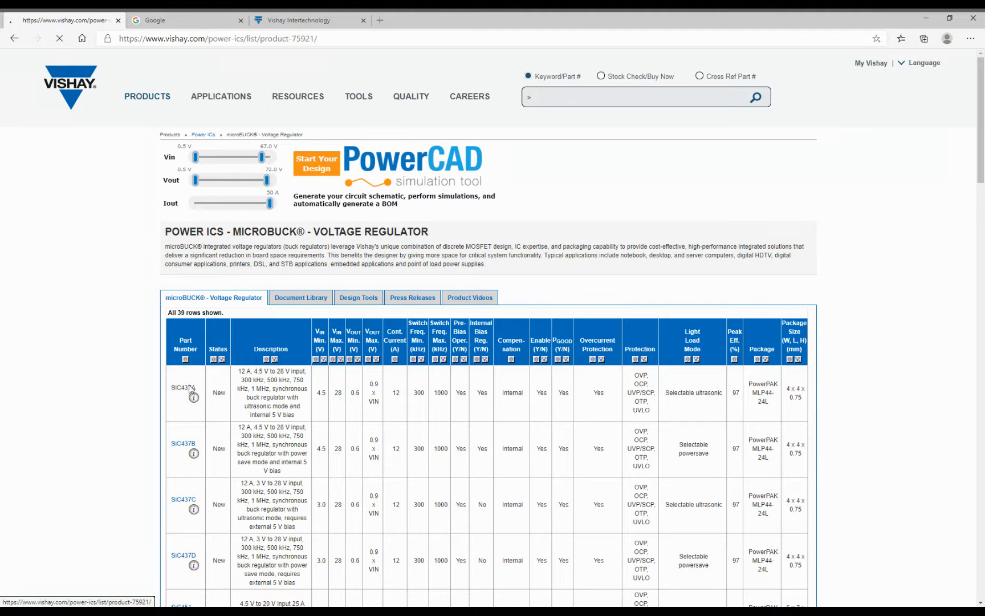
{"action": "left_click", "coordinate": [192, 183]}
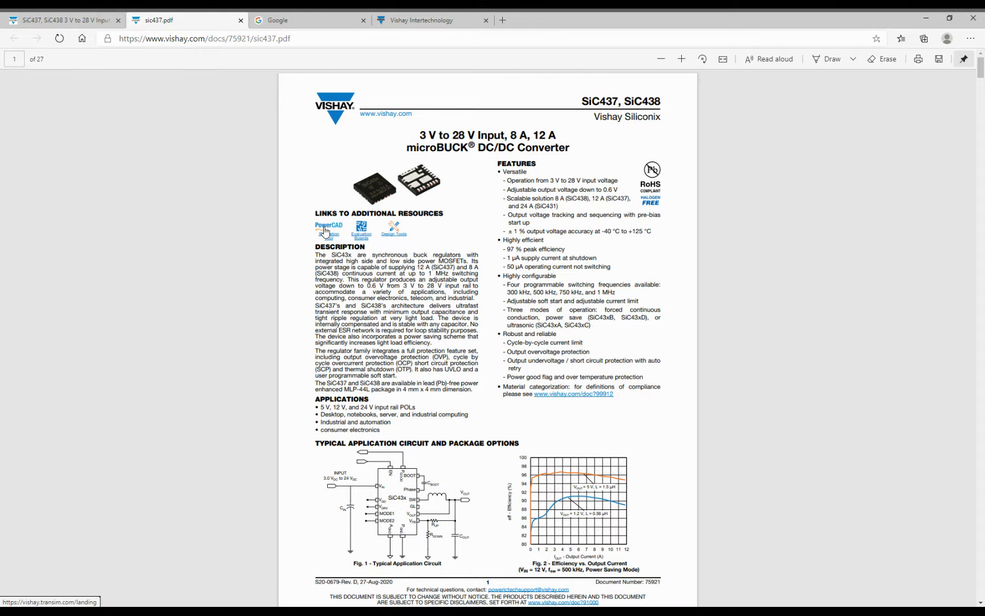
{"action": "left_click", "coordinate": [325, 230]}
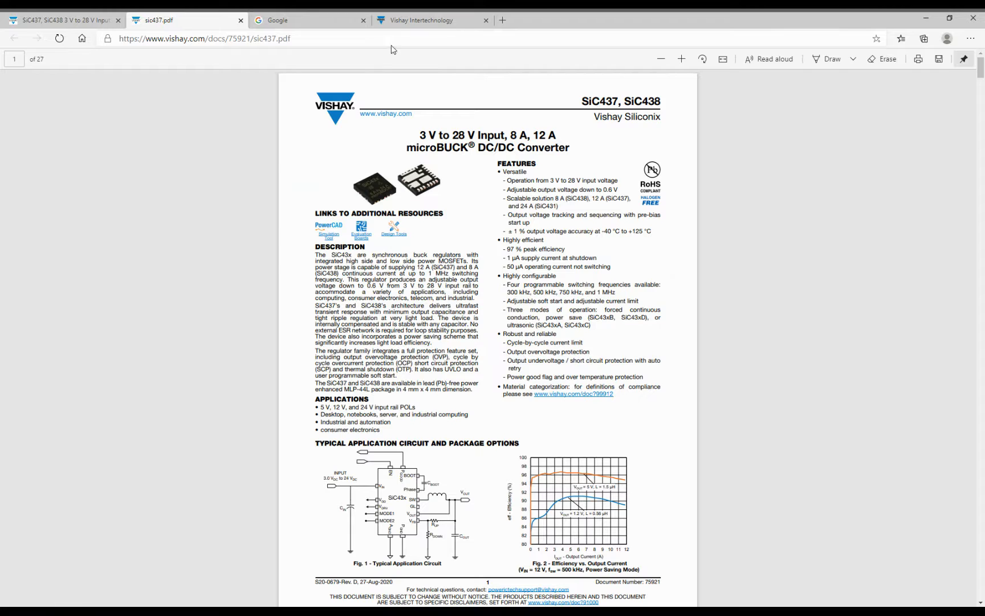
{"action": "left_click", "coordinate": [403, 23]}
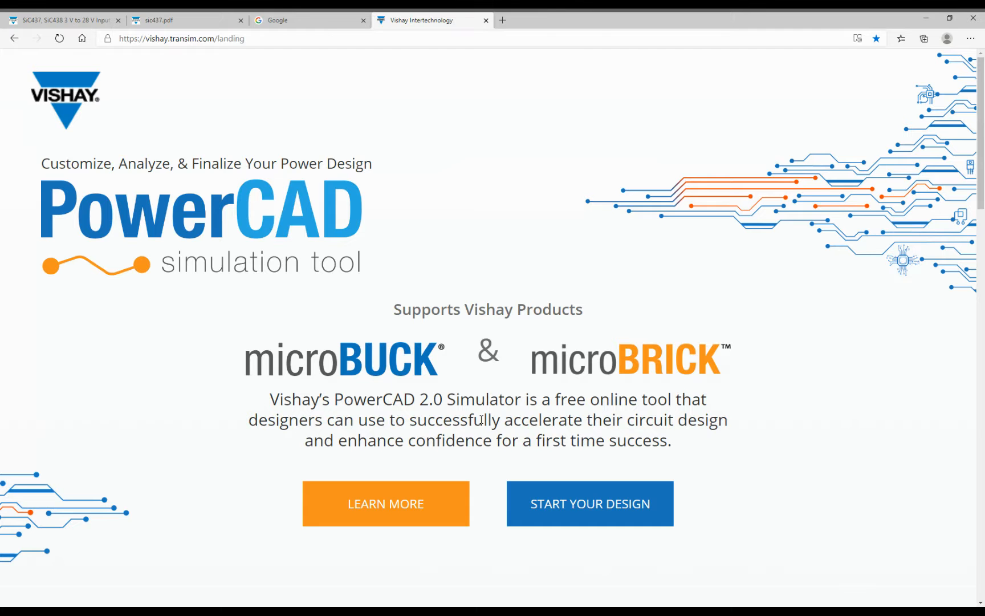
- Read through the PowerCAD feature cards, then launch the designer's part selector
{"action": "left_click_drag", "start_coordinate": [41, 164], "coordinate": [381, 174]}
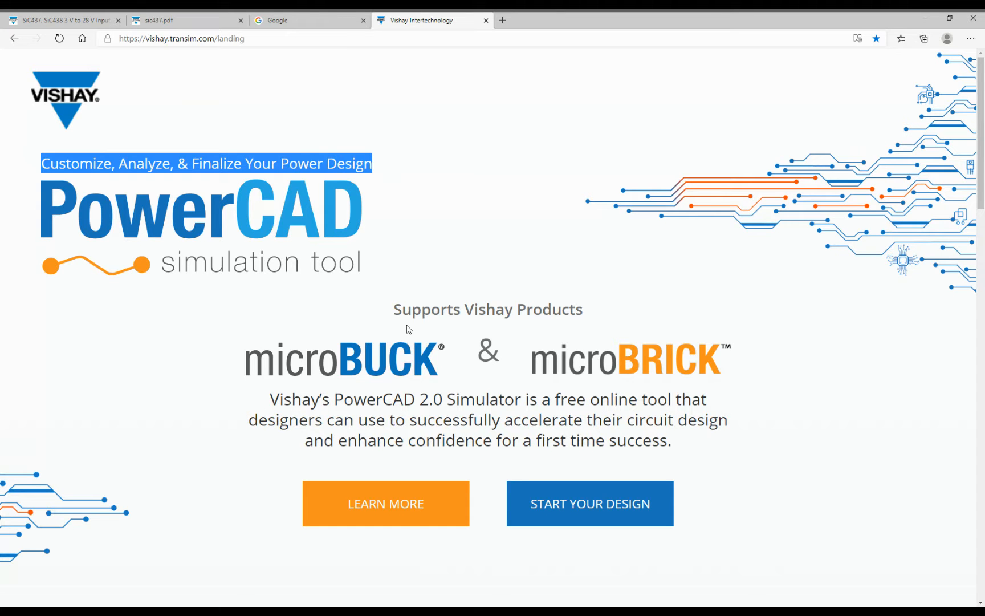
{"action": "left_click", "coordinate": [418, 502]}
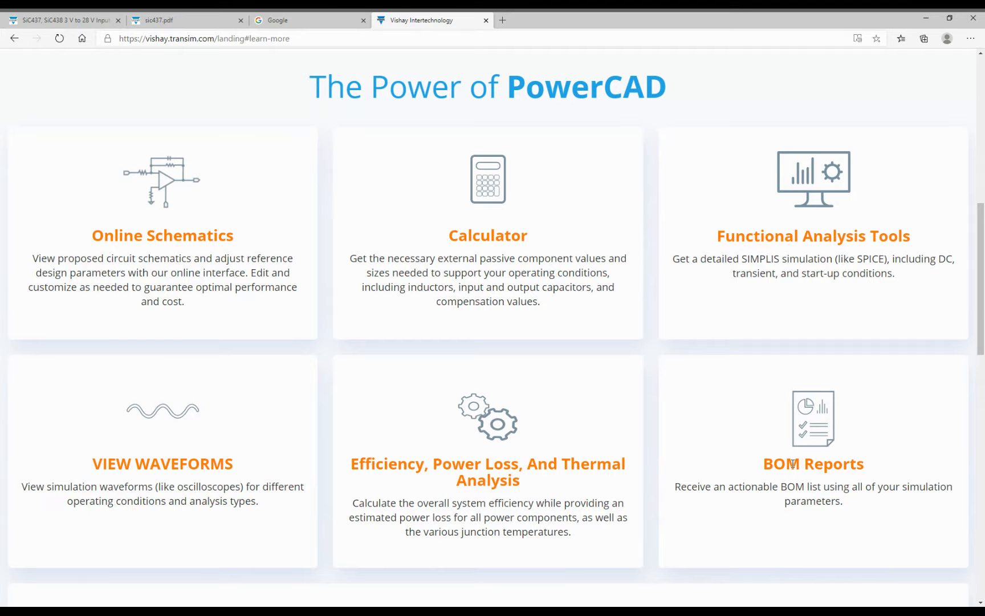
{"action": "scroll", "coordinate": [793, 463], "scroll_direction": "down", "scroll_amount": 4}
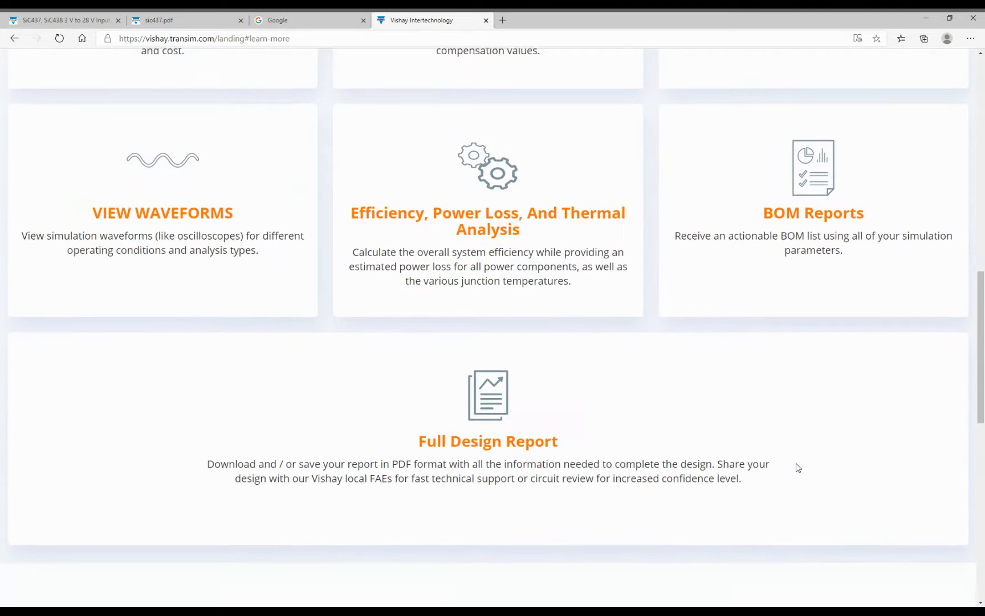
{"action": "scroll", "coordinate": [779, 473], "scroll_direction": "down", "scroll_amount": 1}
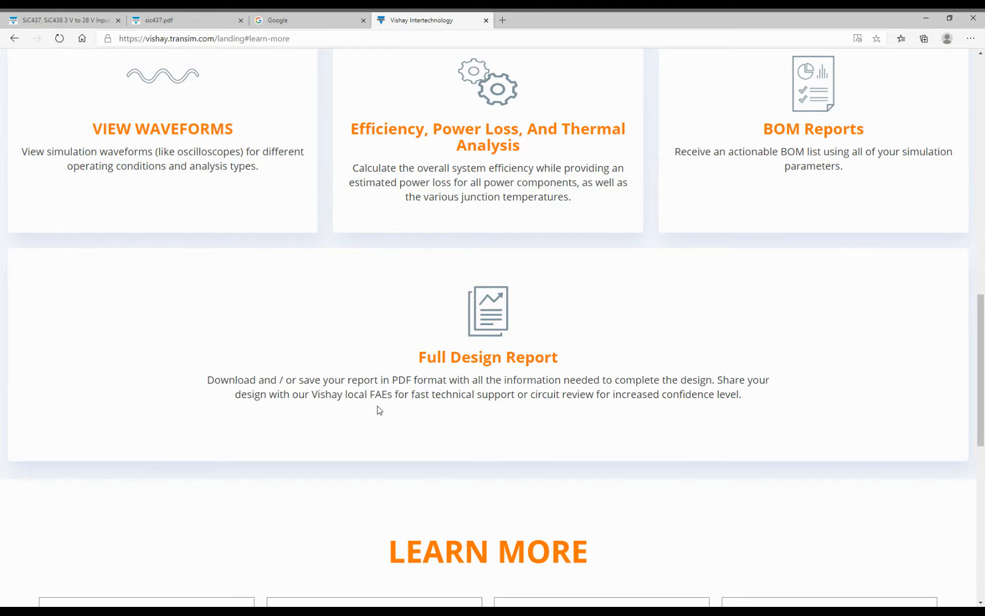
{"action": "scroll", "coordinate": [378, 410], "scroll_direction": "up", "scroll_amount": 15}
{"action": "left_click", "coordinate": [562, 515]}
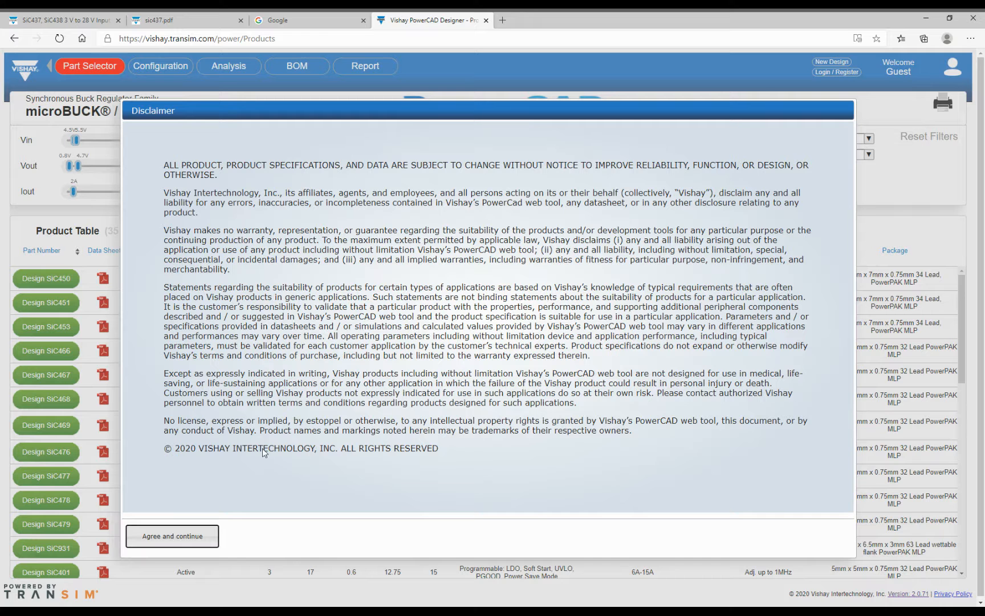
- Agree to the disclaimer and log in with the account e-mail and password
{"action": "left_click", "coordinate": [166, 542]}
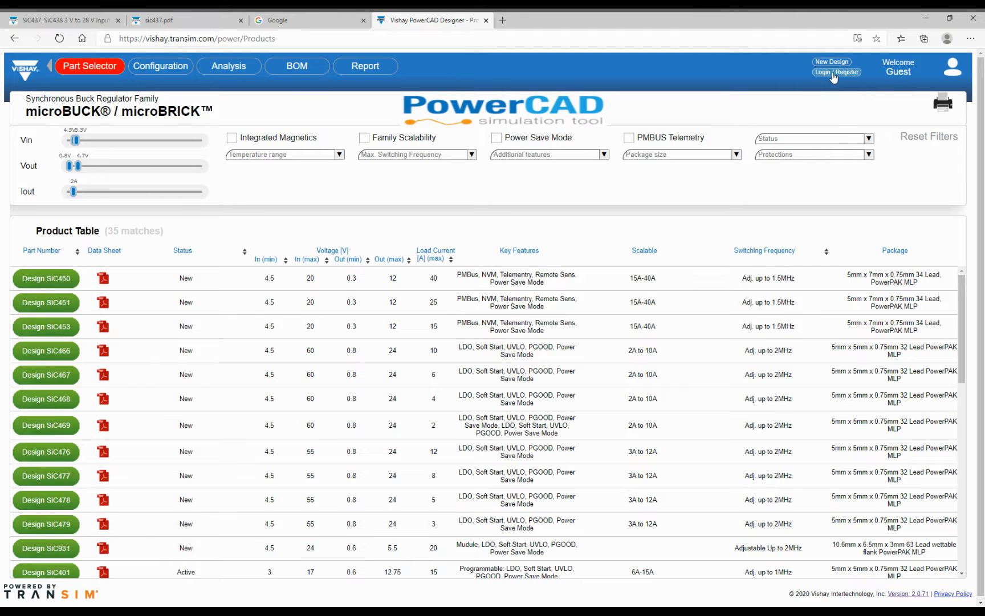
{"action": "left_click", "coordinate": [832, 73]}
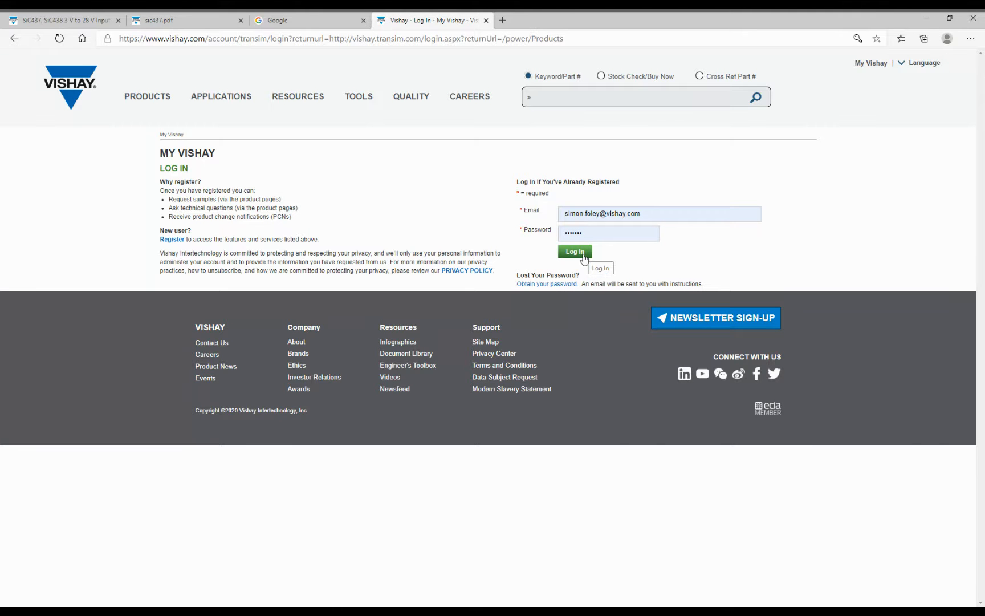
{"action": "left_click", "coordinate": [574, 252]}
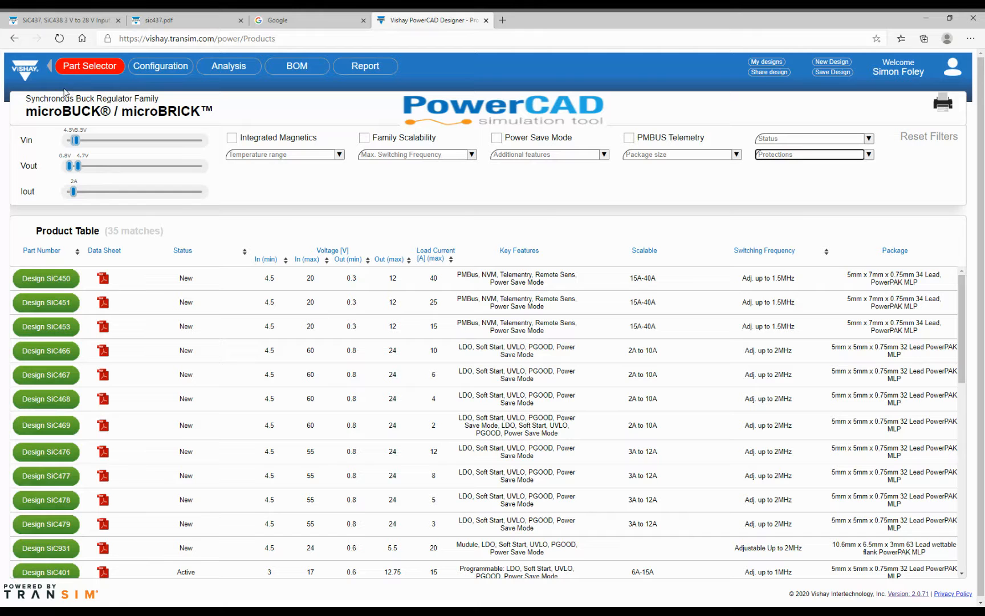
- Filter parts to Vin max 36.2 V and Vout max 5.5 V, briefly previewing the SiC479 datasheet
{"action": "left_click_drag", "start_coordinate": [76, 141], "coordinate": [146, 145]}
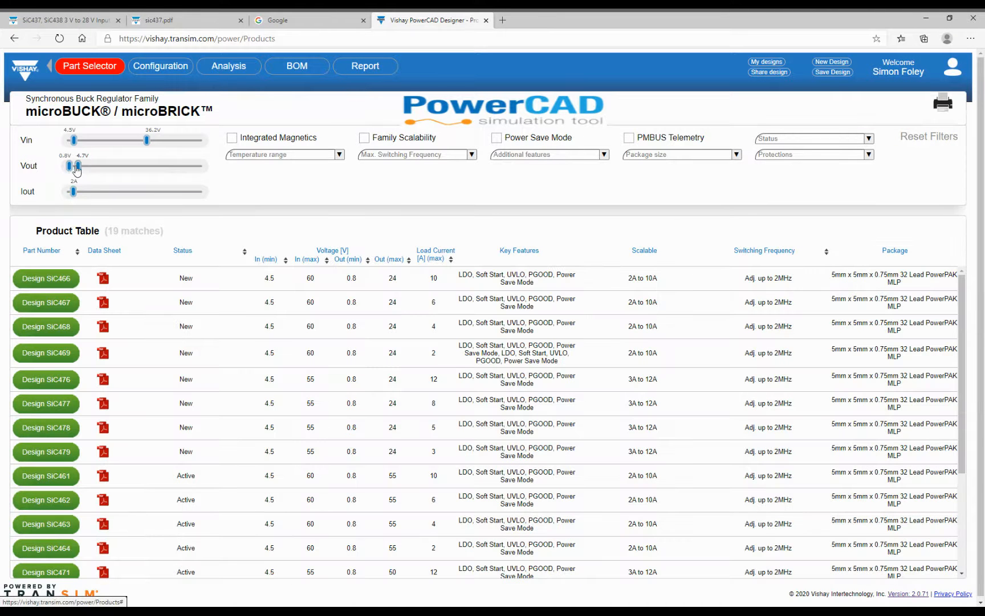
{"action": "left_click_drag", "start_coordinate": [76, 169], "coordinate": [76, 193]}
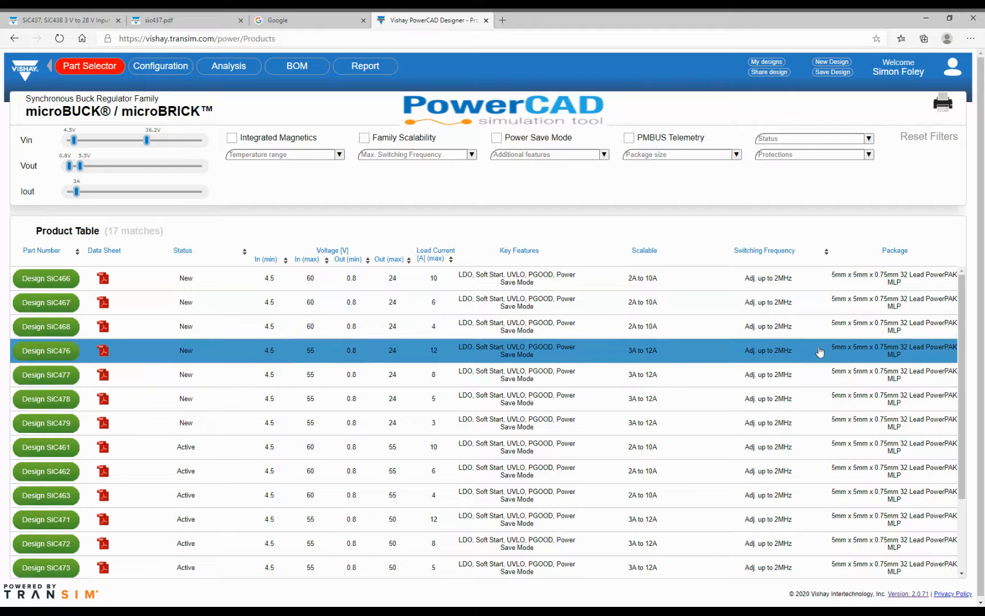
{"action": "left_click", "coordinate": [113, 424]}
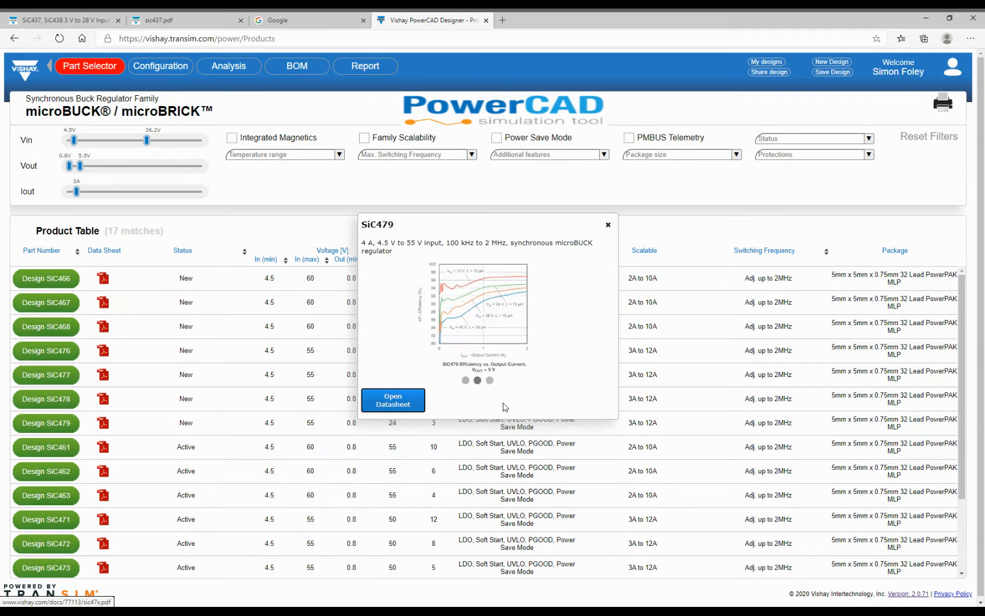
{"action": "left_click", "coordinate": [405, 423]}
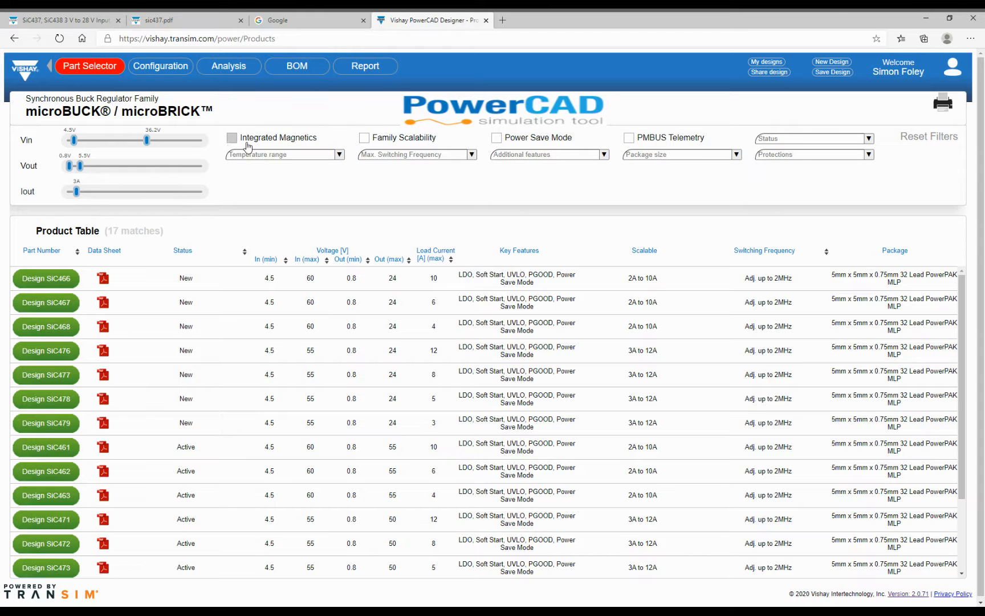
- Require Family Scalability and Power Save Mode (16 matches), then list the Status filter options
{"action": "left_click", "coordinate": [365, 138]}
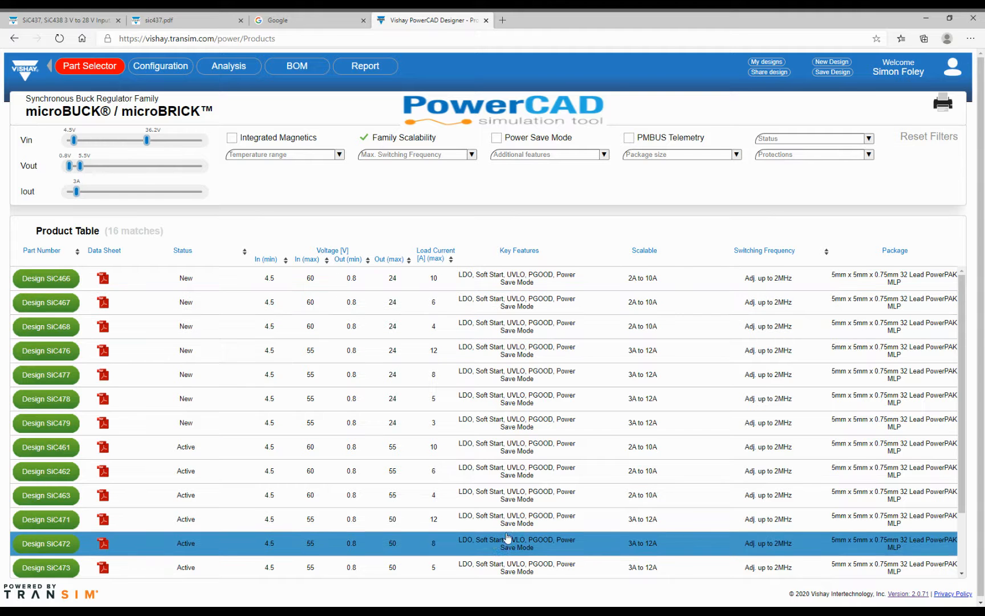
{"action": "scroll", "coordinate": [459, 539], "scroll_direction": "down", "scroll_amount": 1}
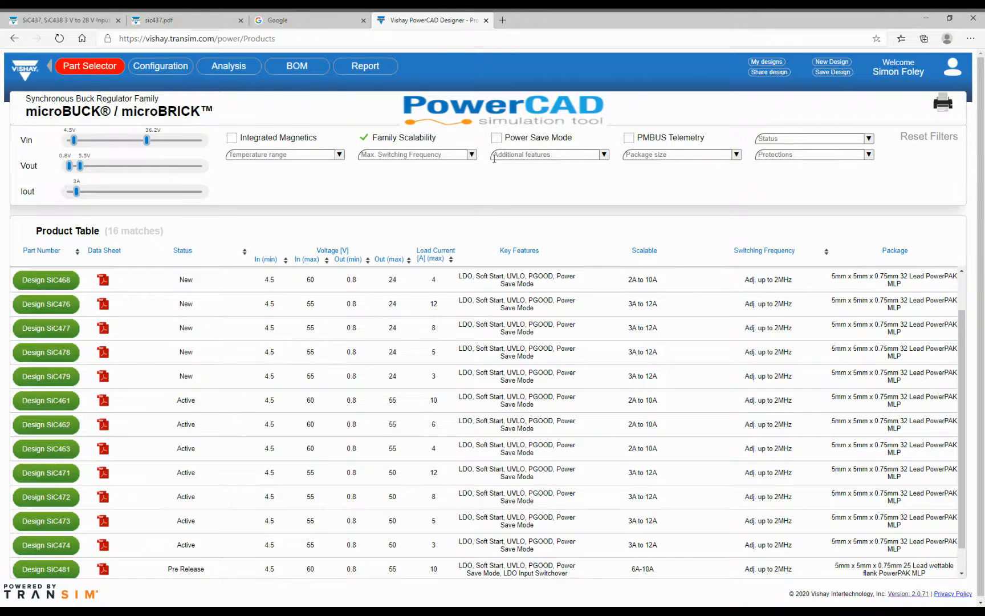
{"action": "left_click", "coordinate": [500, 141]}
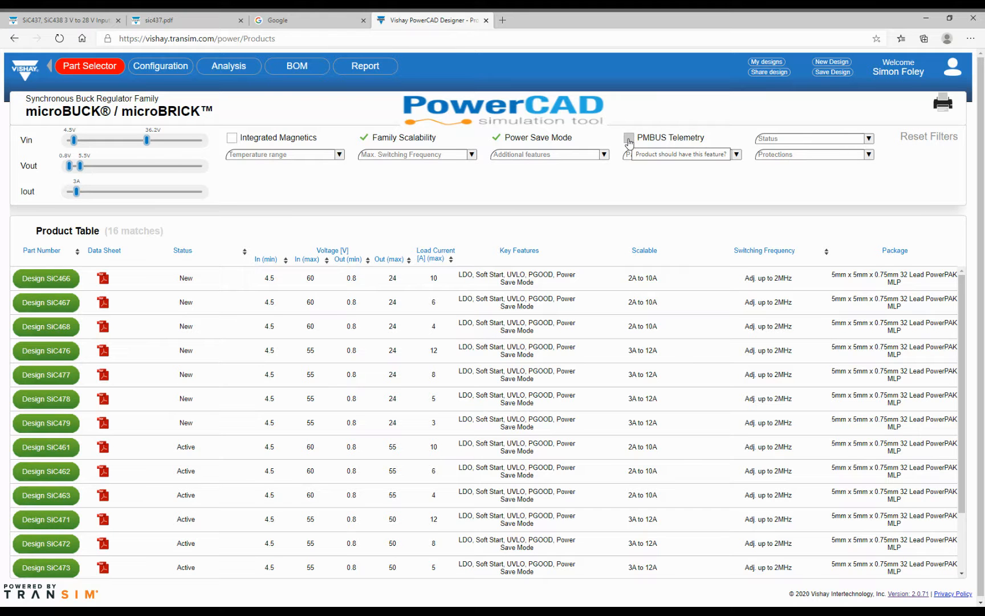
{"action": "left_click", "coordinate": [869, 138]}
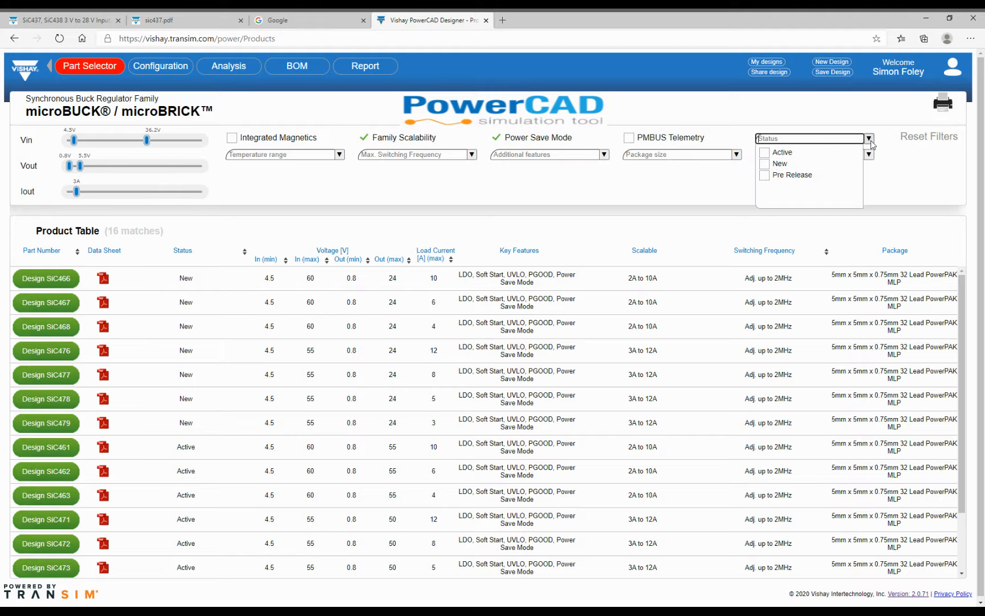
{"action": "left_click", "coordinate": [764, 163]}
{"action": "left_click", "coordinate": [765, 152]}
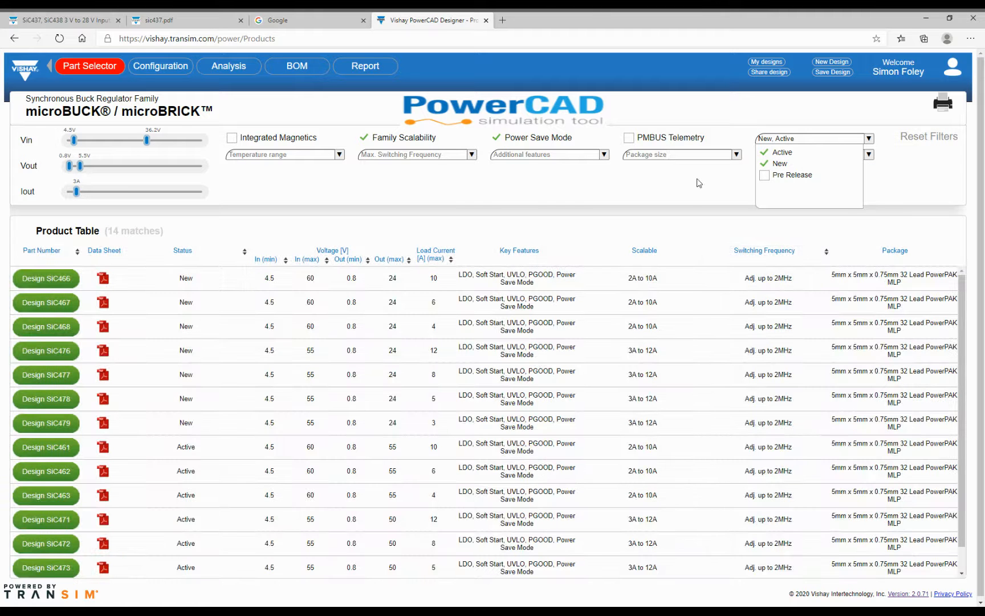
{"action": "left_click", "coordinate": [700, 182]}
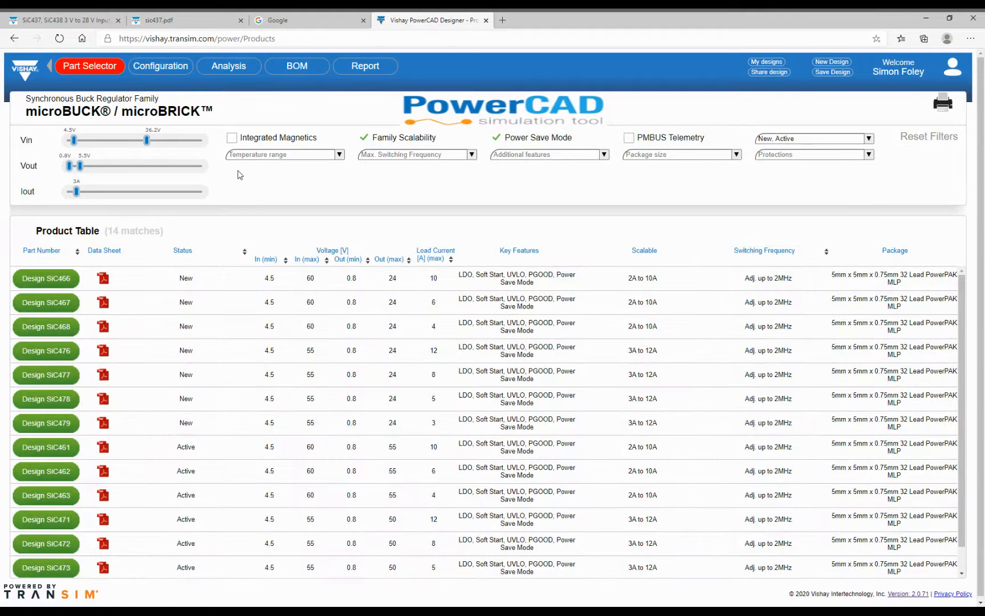
{"action": "left_click", "coordinate": [340, 155]}
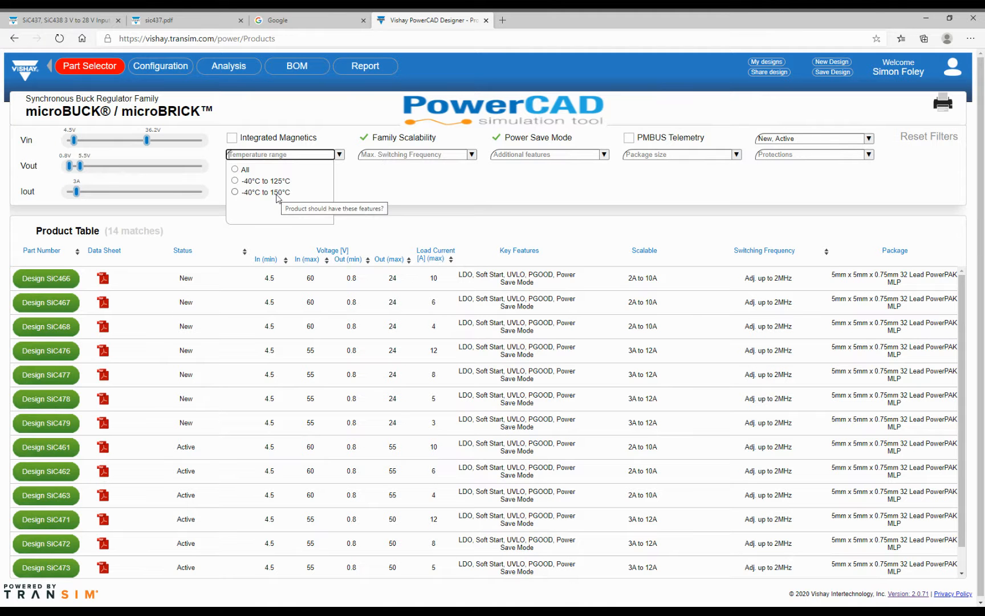
{"action": "left_click", "coordinate": [472, 154]}
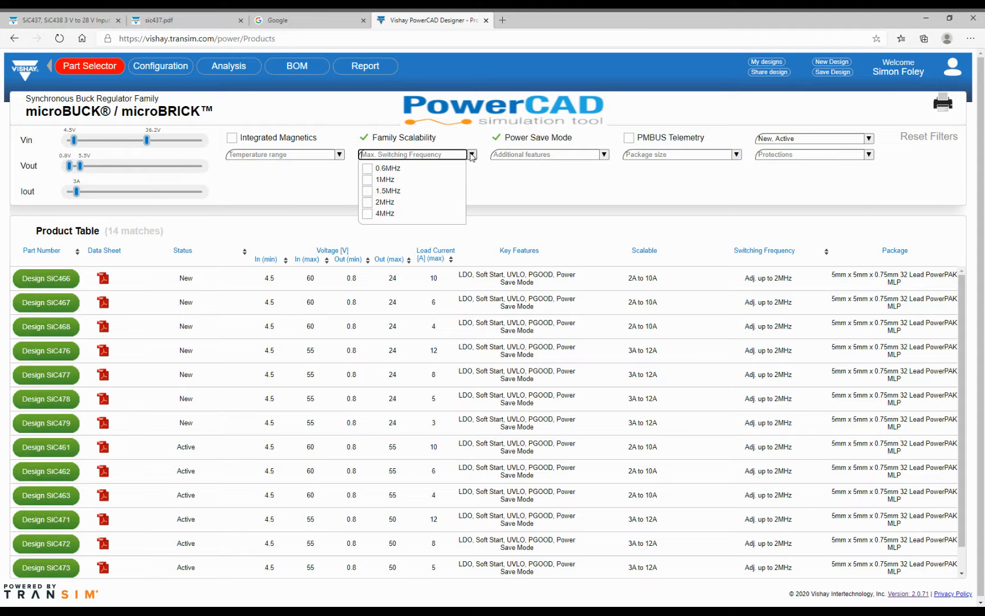
{"action": "left_click", "coordinate": [604, 154]}
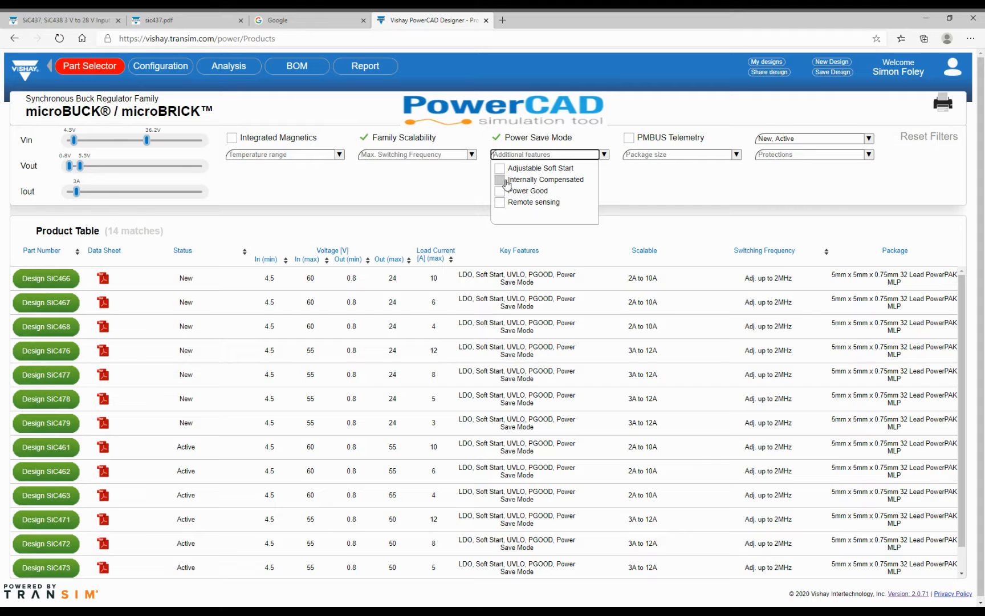
{"action": "left_click", "coordinate": [738, 154]}
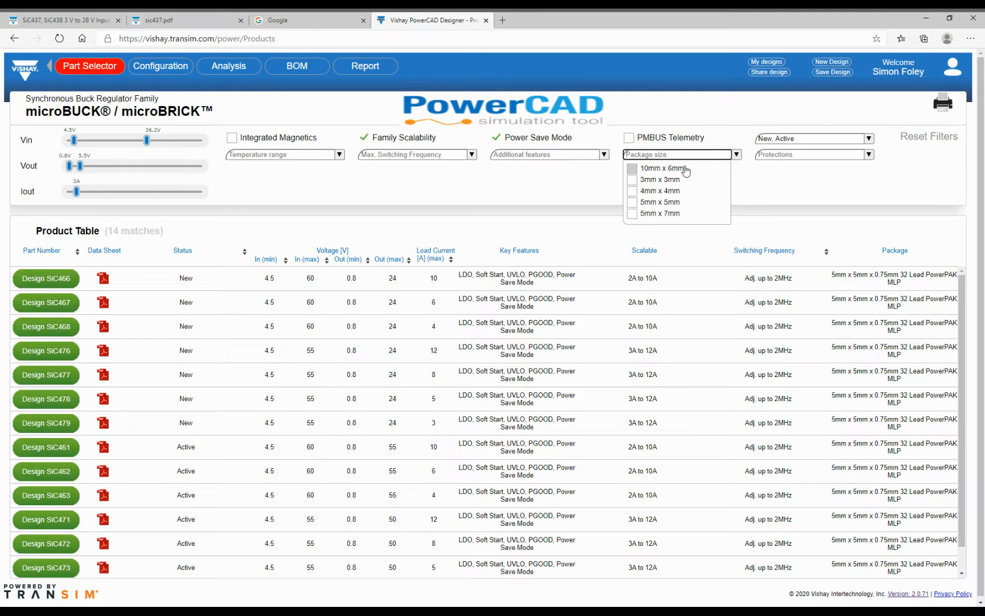
{"action": "left_click", "coordinate": [813, 153]}
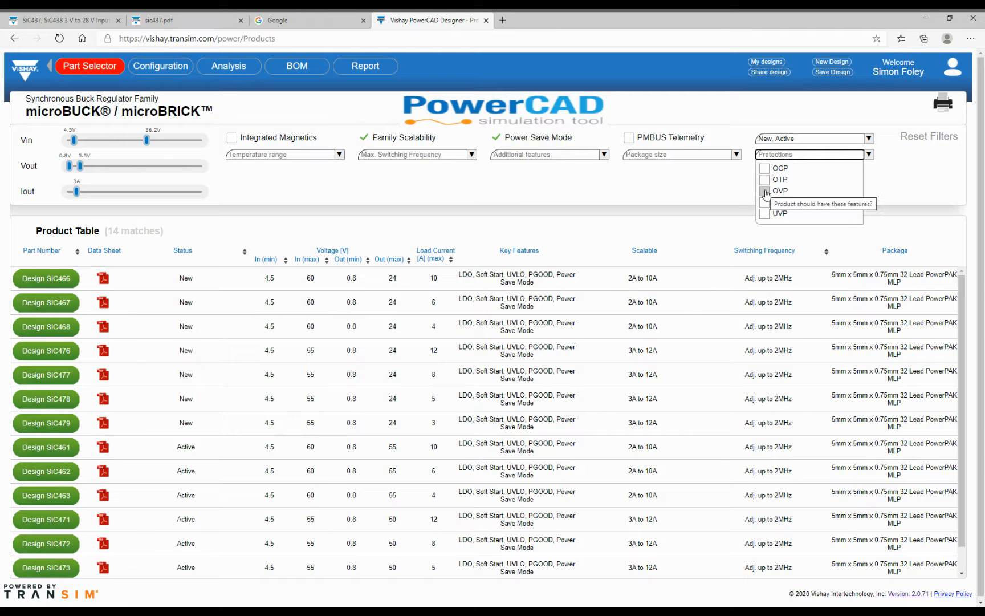
{"action": "left_click", "coordinate": [571, 195]}
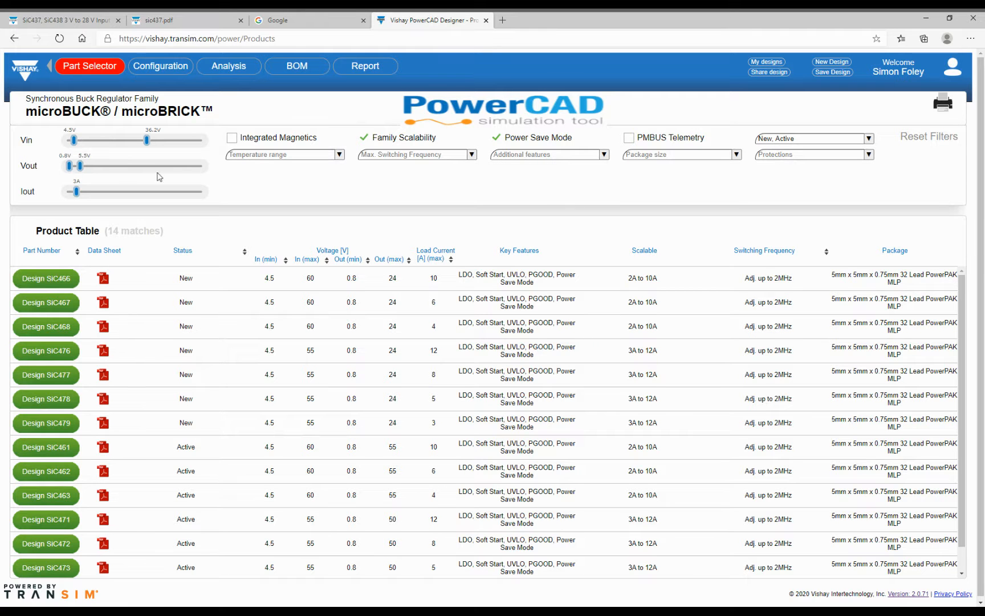
{"action": "left_click", "coordinate": [232, 323]}
- Preview the SiC474 row in the product table and start a SiC474 design
{"action": "scroll", "coordinate": [234, 406], "scroll_direction": "down", "scroll_amount": 1}
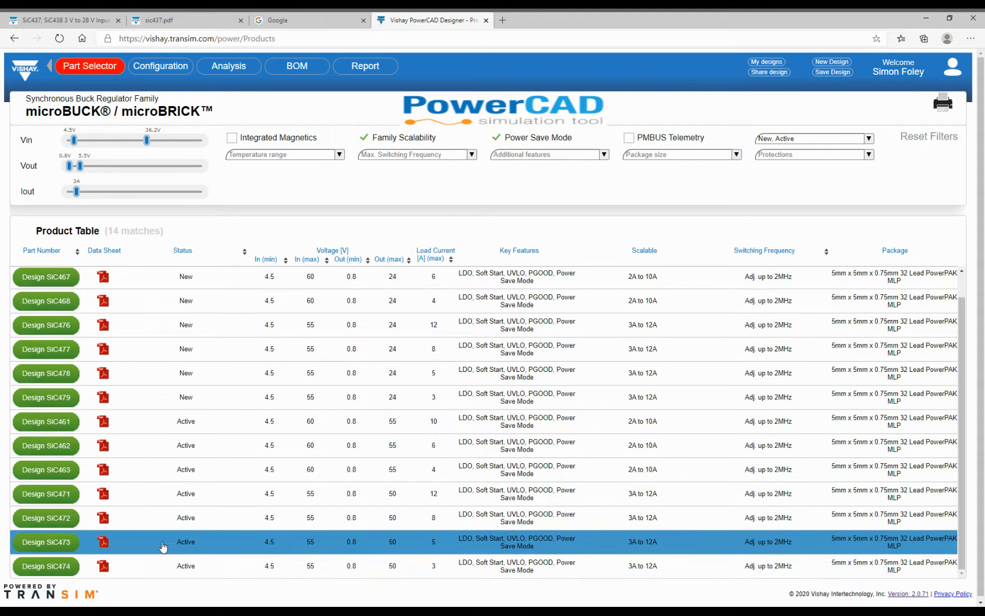
{"action": "left_click", "coordinate": [257, 567]}
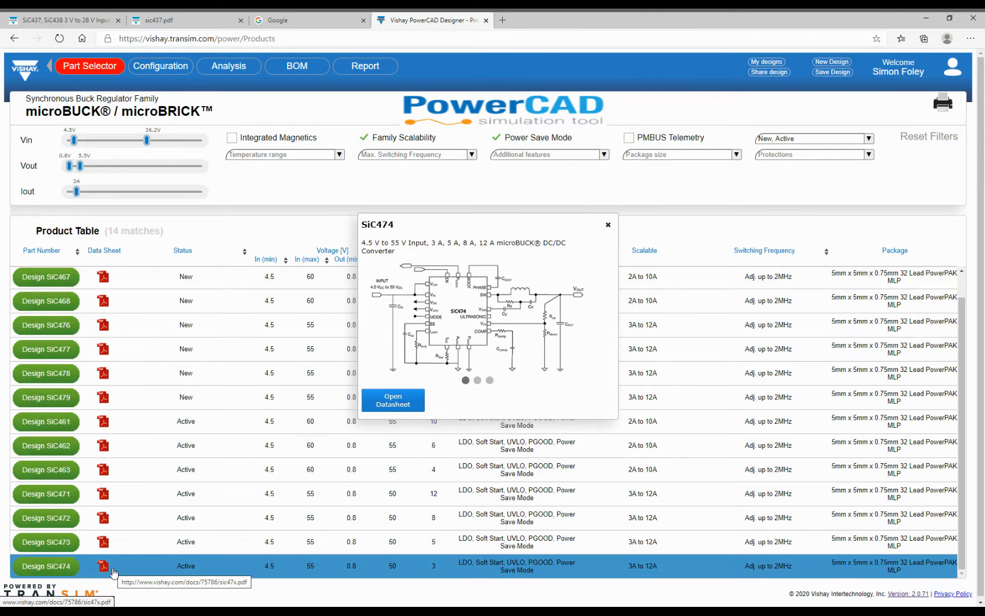
{"action": "left_click", "coordinate": [50, 568]}
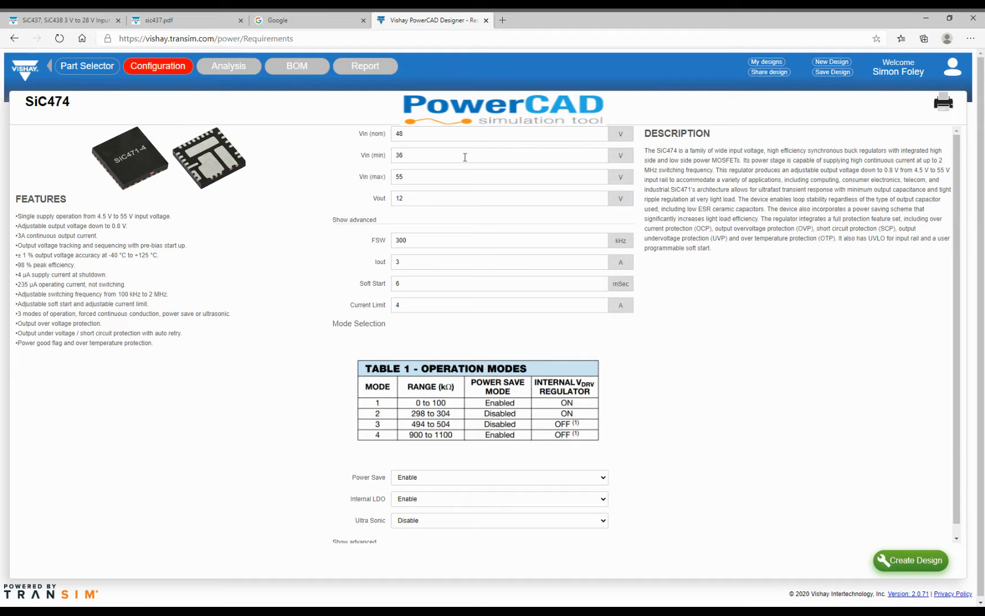
- Enter Vin nominal 24 V, minimum 18 V and maximum 36 V, moving on to Vout
{"action": "left_click_drag", "start_coordinate": [412, 133], "coordinate": [371, 135]}
{"action": "type", "text": "24"}
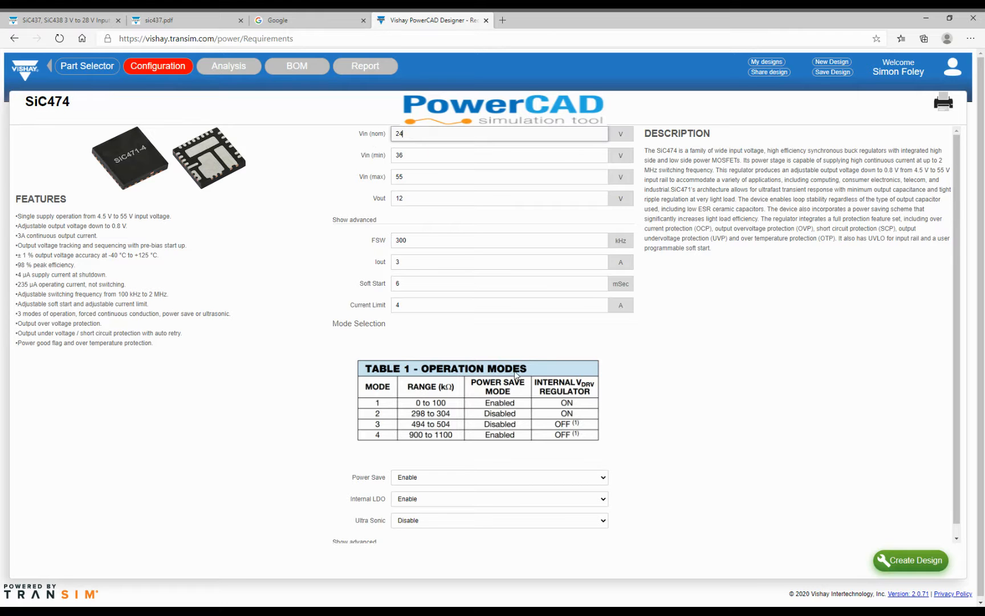
{"action": "left_click_drag", "start_coordinate": [412, 158], "coordinate": [377, 159]}
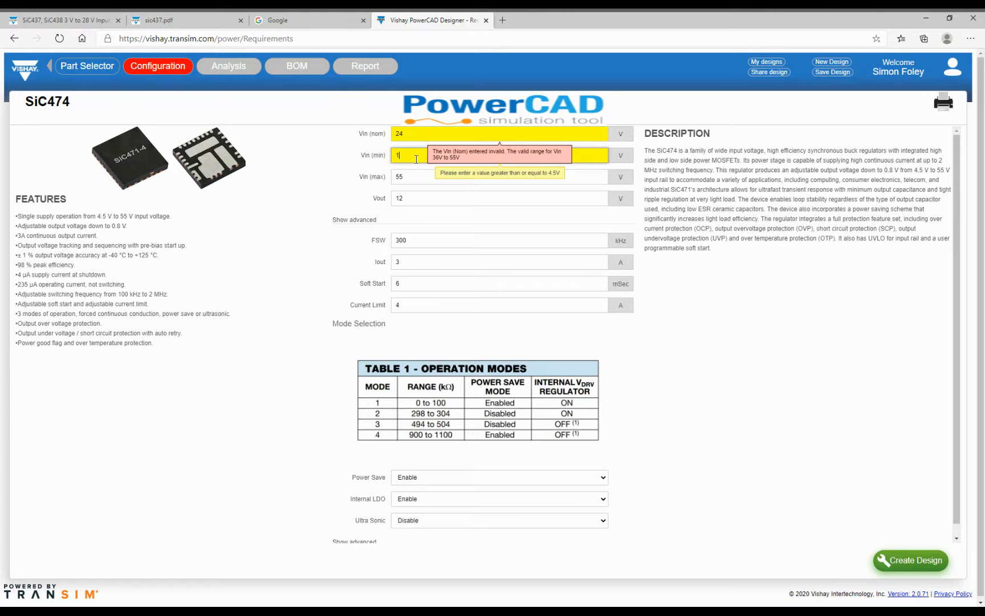
{"action": "key", "text": "Tab"}
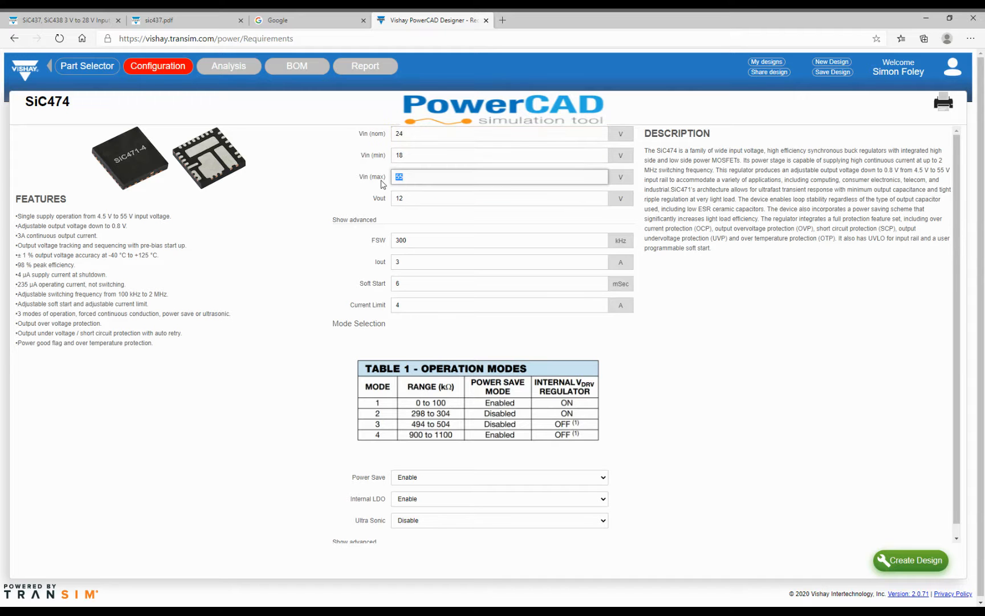
{"action": "type", "text": "36"}
{"action": "key", "text": "Tab"}
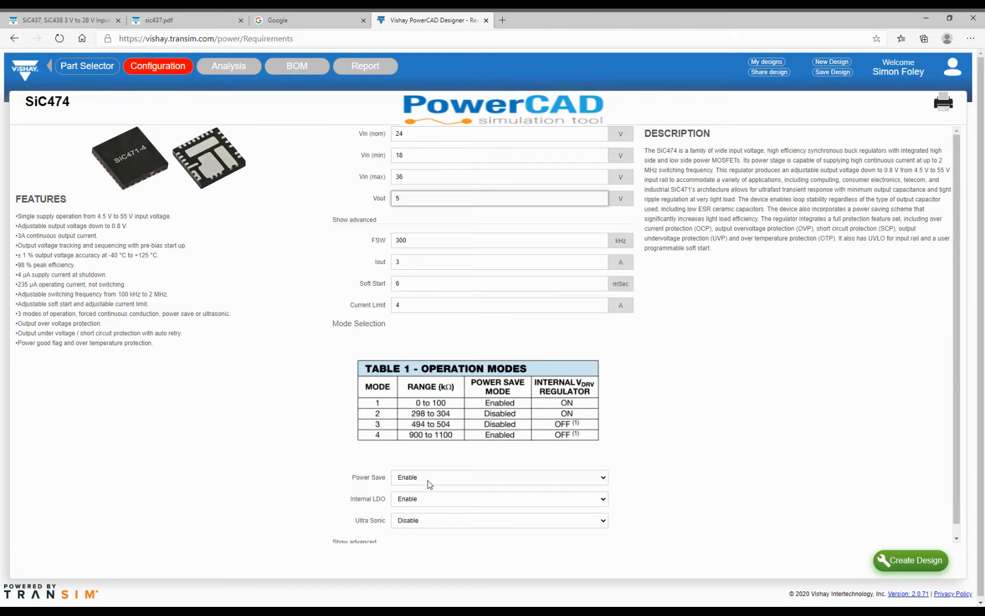
- Set Ultra Sonic mode to Enable
{"action": "left_click", "coordinate": [437, 522]}
{"action": "left_click", "coordinate": [405, 532]}
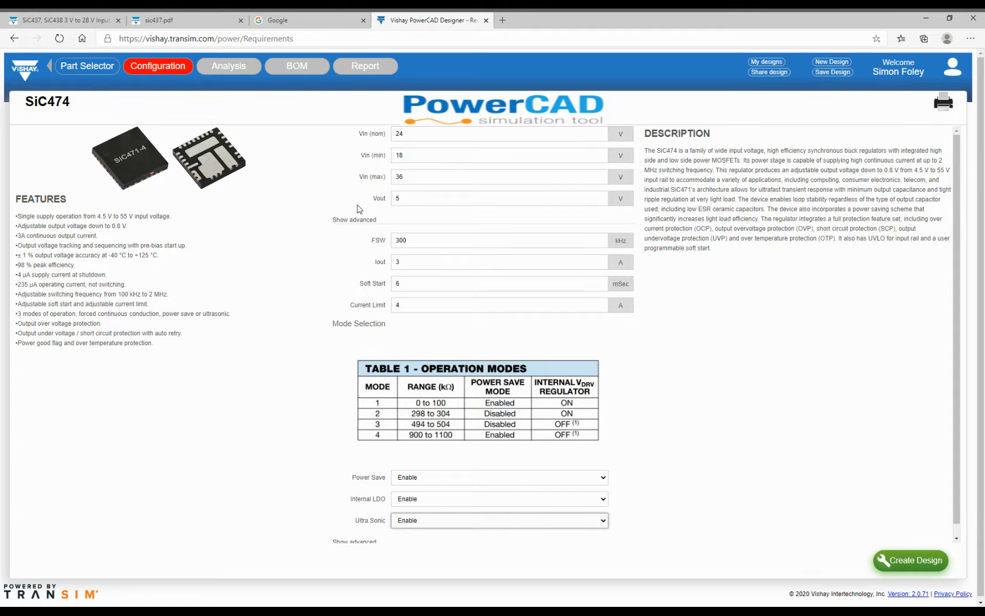
{"action": "scroll", "coordinate": [321, 521], "scroll_direction": "down", "scroll_amount": 1}
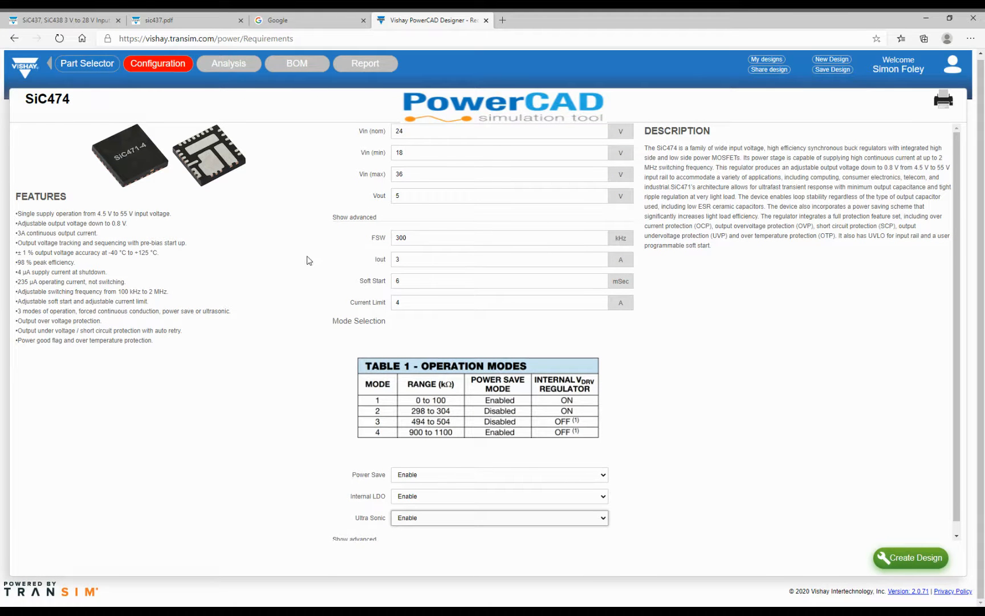
{"action": "scroll", "coordinate": [303, 268], "scroll_direction": "up", "scroll_amount": 1}
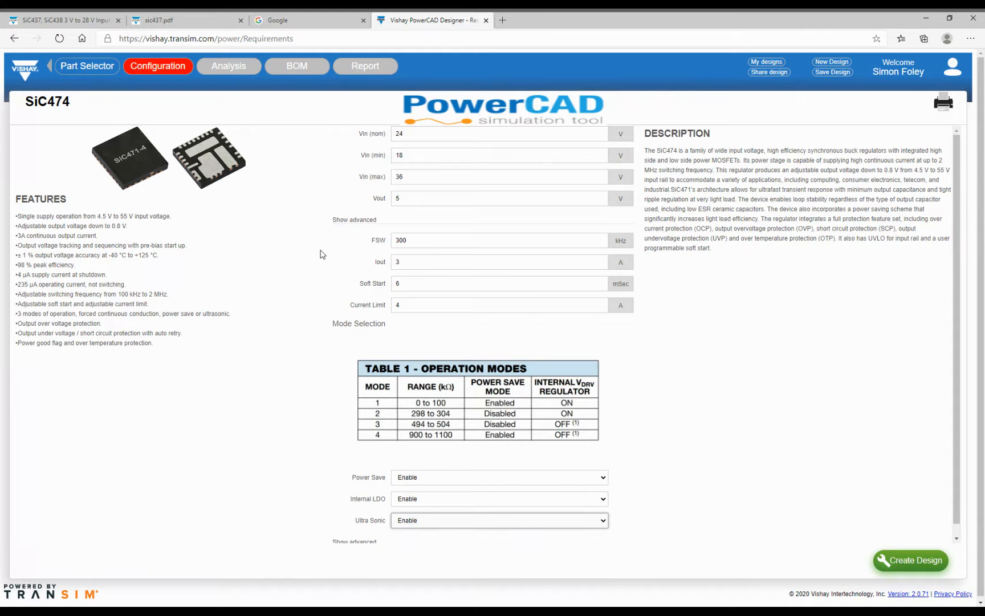
- Reveal the advanced load-step and ripple settings, including Load di/dt 5 and 4.5 V startup
{"action": "left_click", "coordinate": [354, 220]}
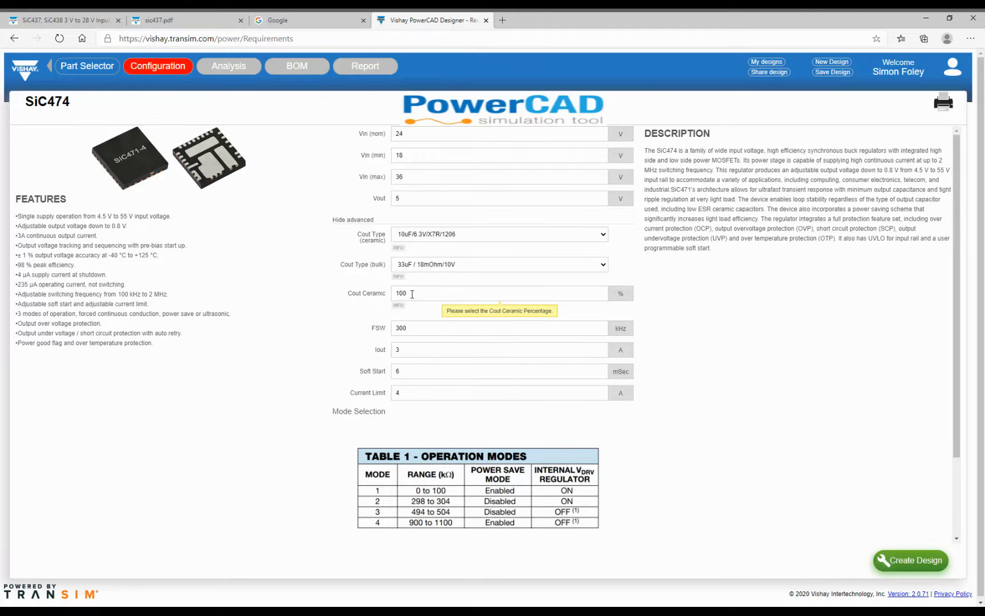
{"action": "left_click", "coordinate": [356, 220]}
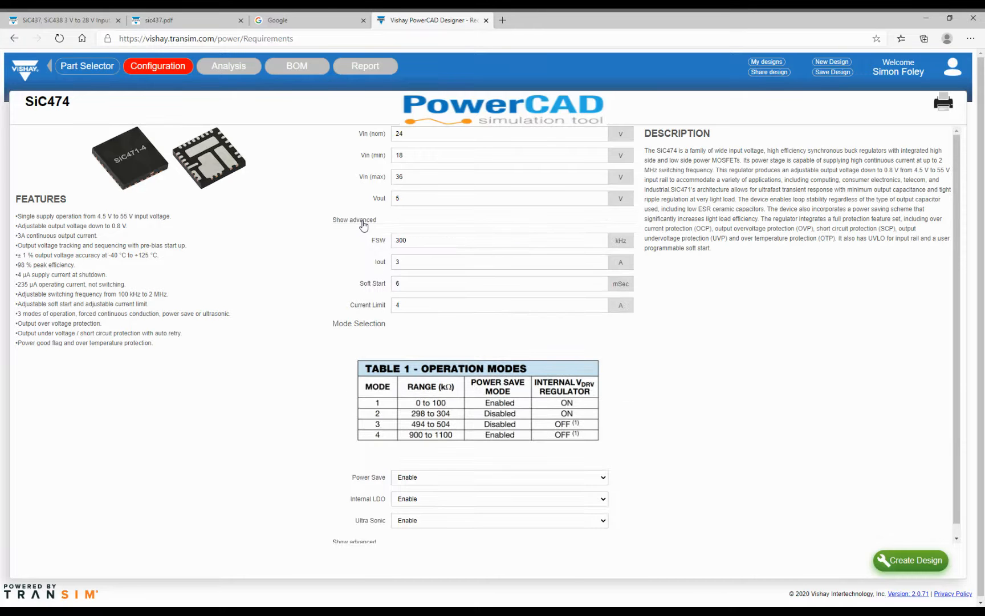
{"action": "scroll", "coordinate": [381, 349], "scroll_direction": "down", "scroll_amount": 1}
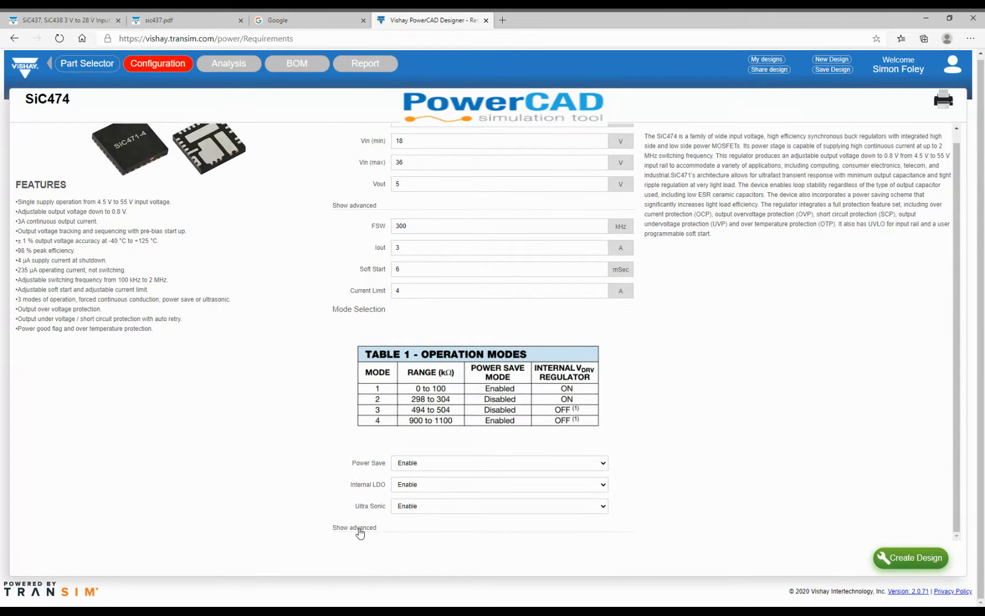
{"action": "left_click", "coordinate": [356, 529]}
{"action": "scroll", "coordinate": [280, 440], "scroll_direction": "down", "scroll_amount": 1}
{"action": "scroll", "coordinate": [281, 440], "scroll_direction": "down", "scroll_amount": 2}
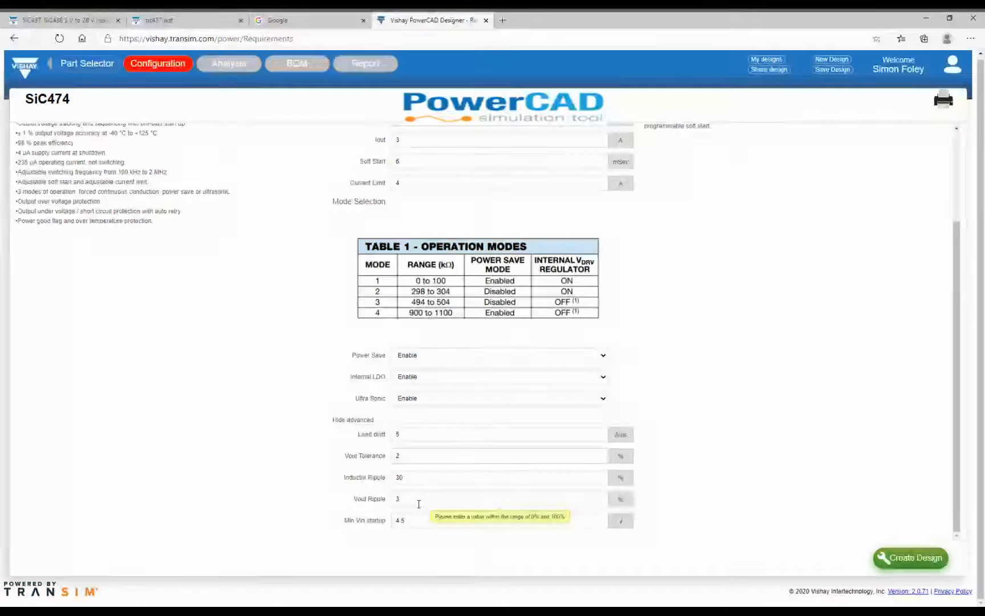
- Hide the advanced settings and dismiss the output-capacitor substitution notice after the design generates
{"action": "left_click", "coordinate": [344, 420]}
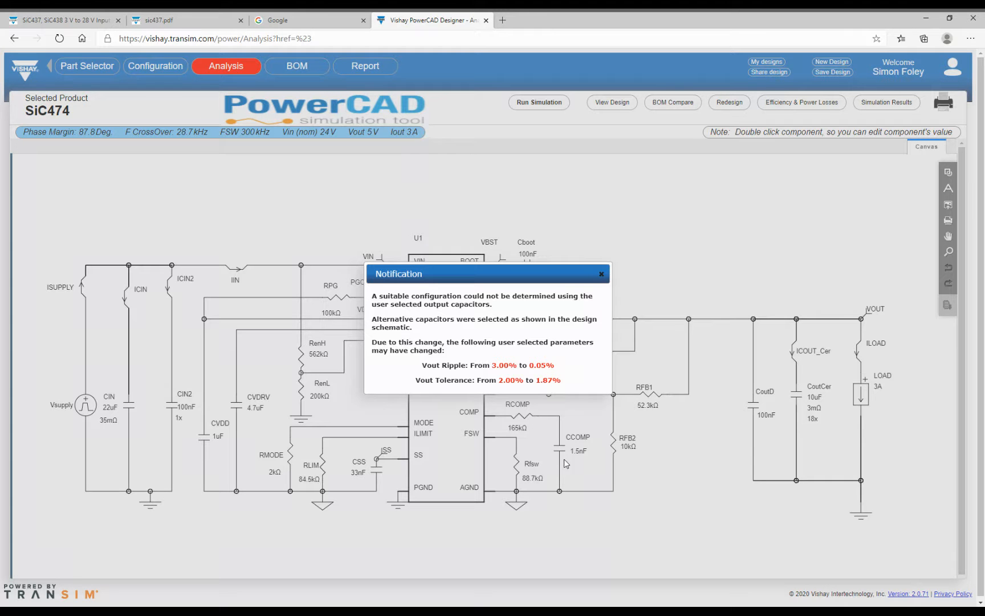
{"action": "left_click", "coordinate": [602, 274]}
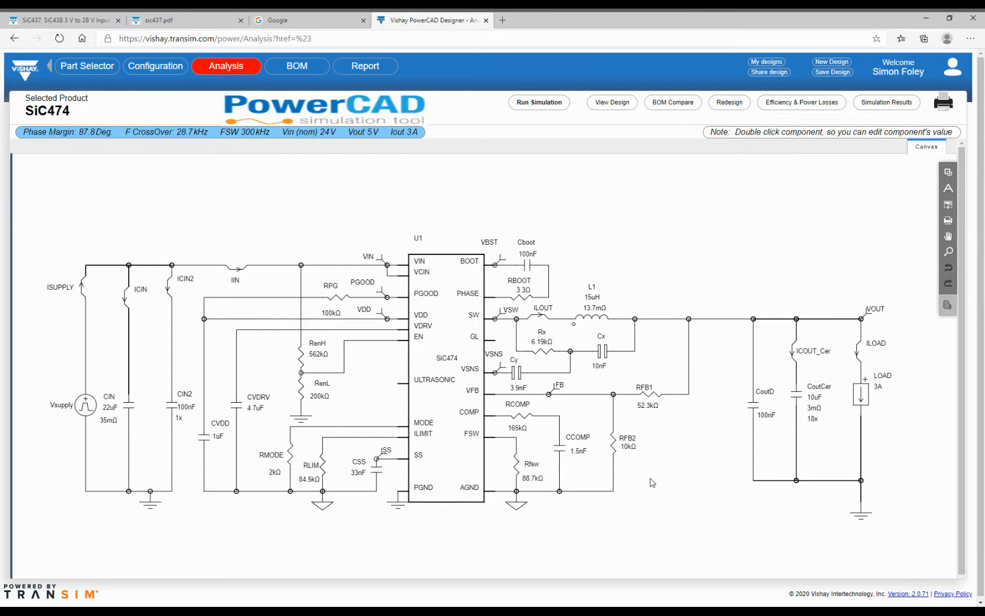
- Save the SiC474 design under the name PowerCAD1 and close the My Designs dialog
{"action": "left_click", "coordinate": [824, 75]}
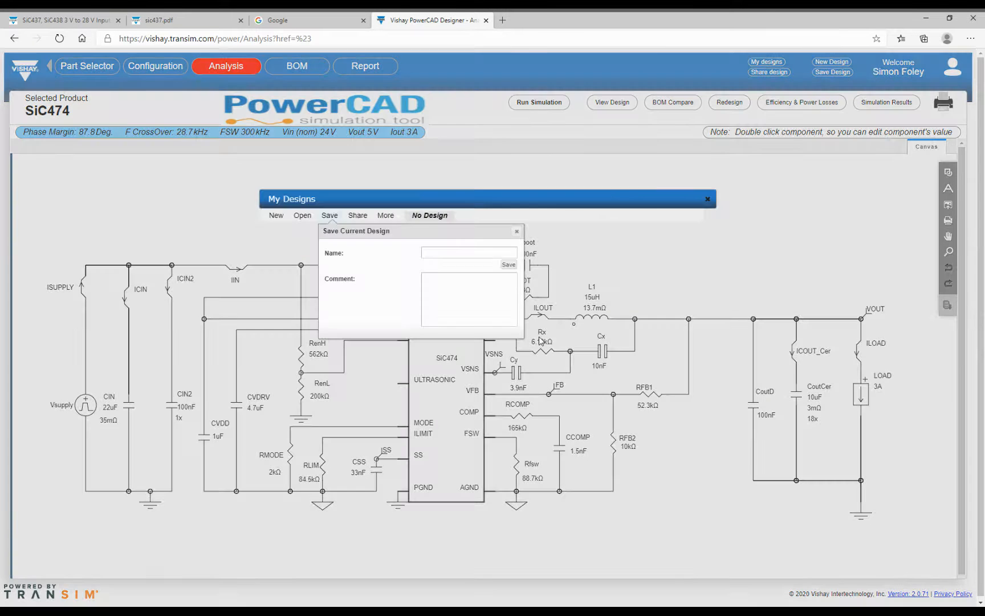
{"action": "left_click", "coordinate": [460, 251]}
{"action": "left_click_drag", "start_coordinate": [460, 251], "coordinate": [410, 256]}
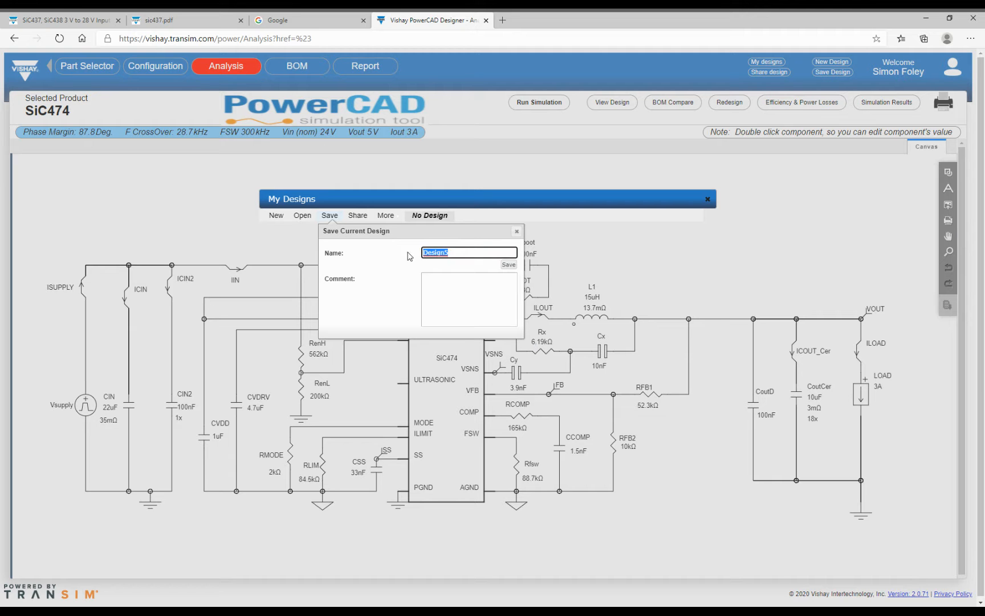
{"action": "type", "text": "P"}
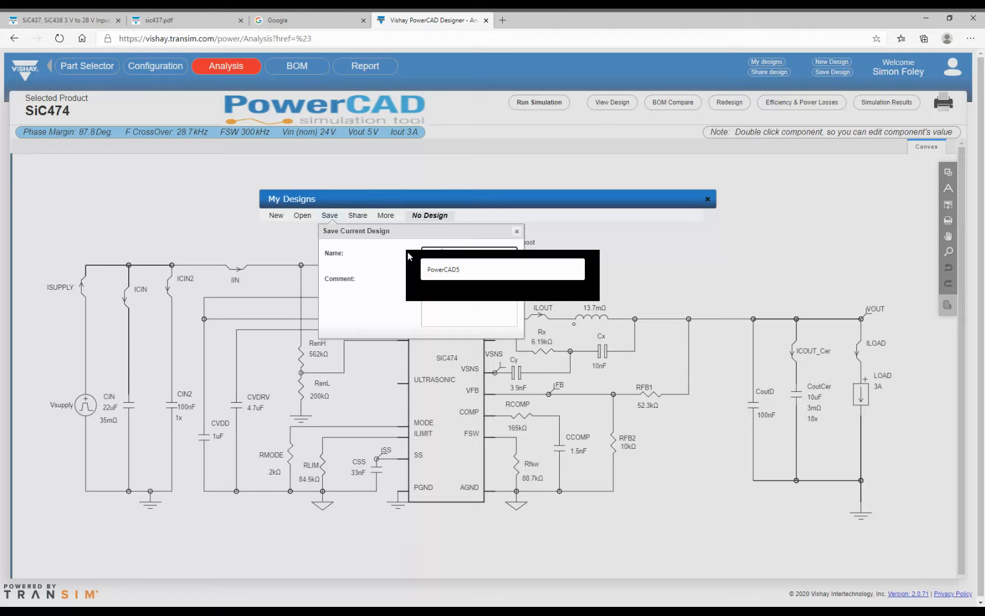
{"action": "type", "text": "owerCAD1"}
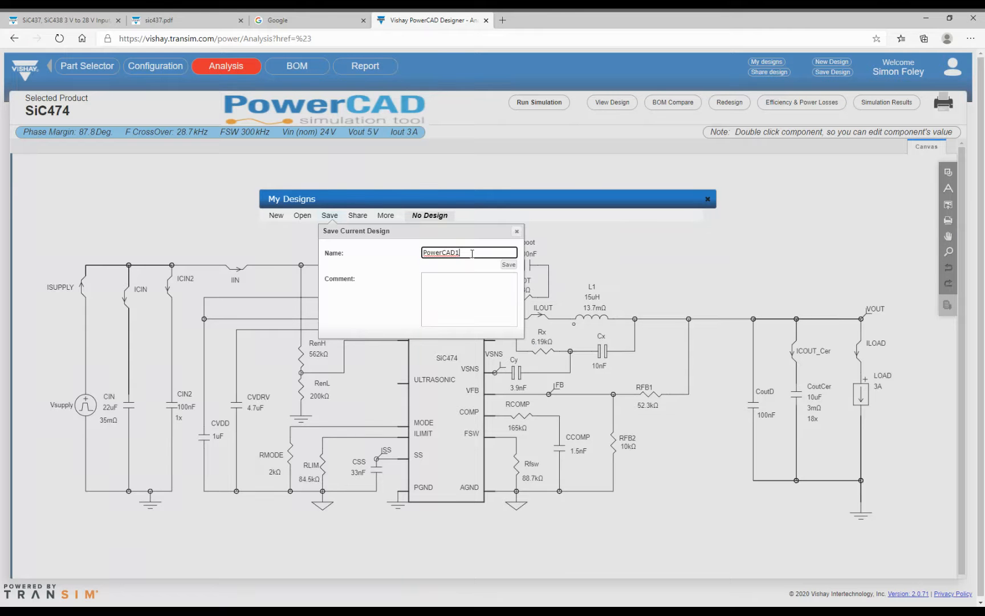
{"action": "left_click", "coordinate": [509, 265]}
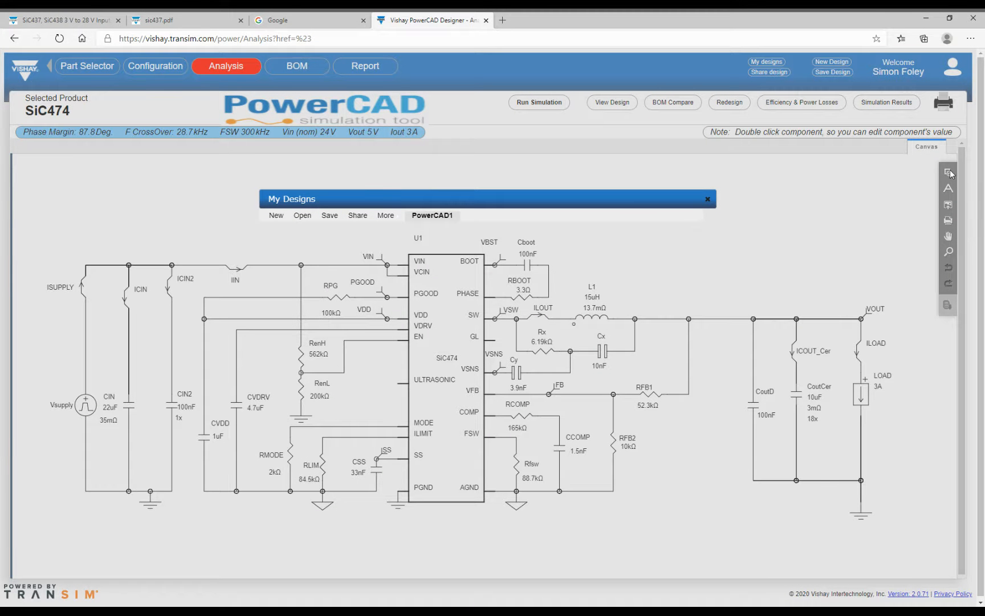
{"action": "left_click", "coordinate": [708, 199]}
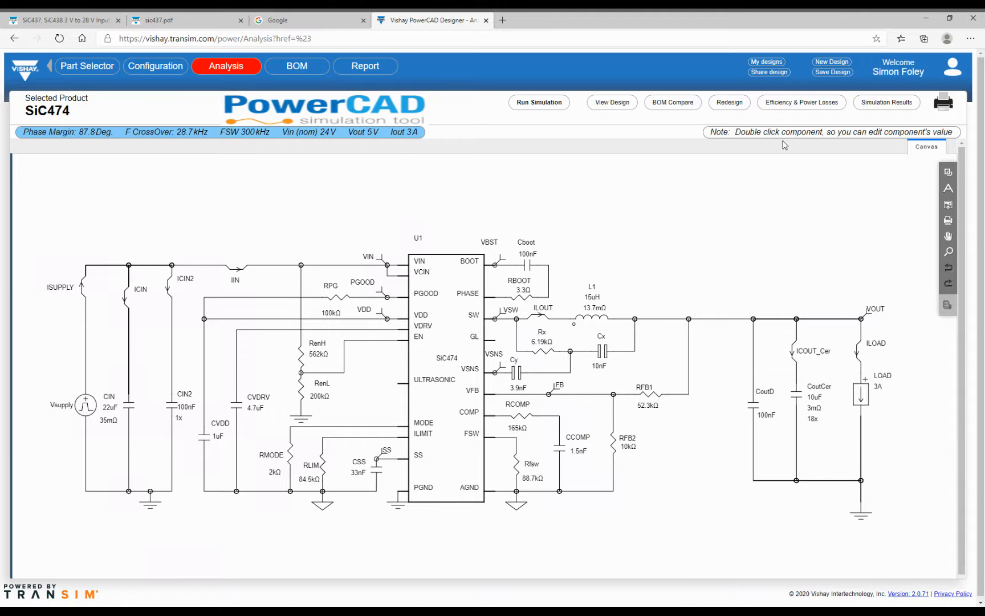
- Filter L1's vendor inductors to about 1.5 mΩ minimum DC resistance and 1.86 µH minimum inductance
{"action": "double_click", "coordinate": [579, 319]}
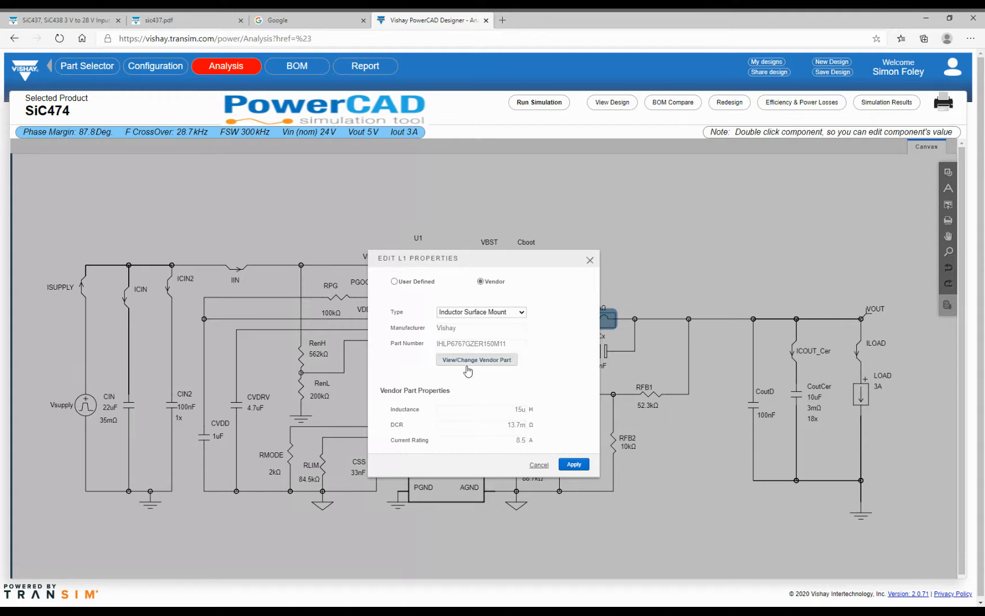
{"action": "left_click", "coordinate": [509, 364]}
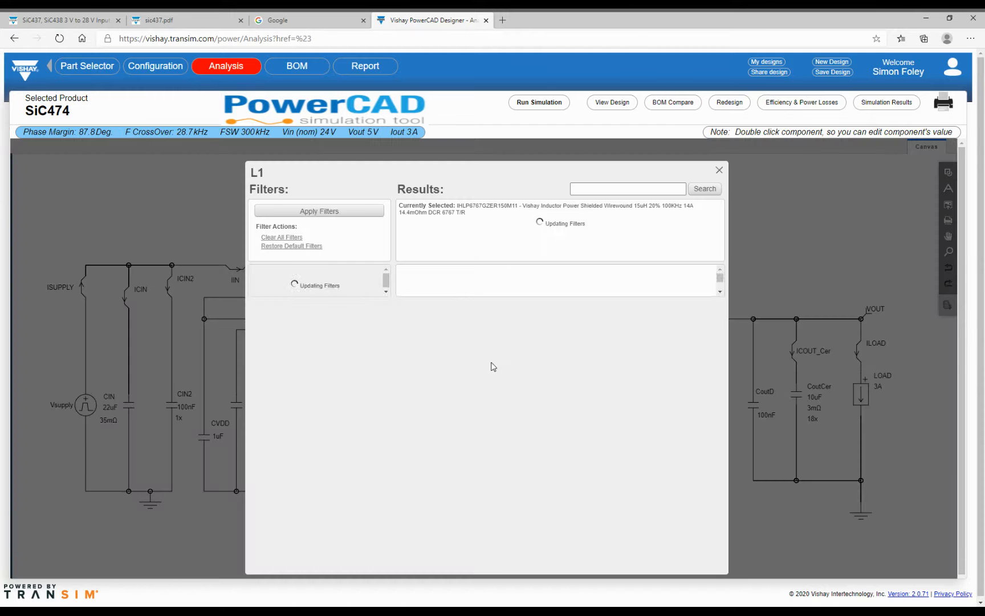
{"action": "left_click_drag", "start_coordinate": [318, 350], "coordinate": [279, 352]}
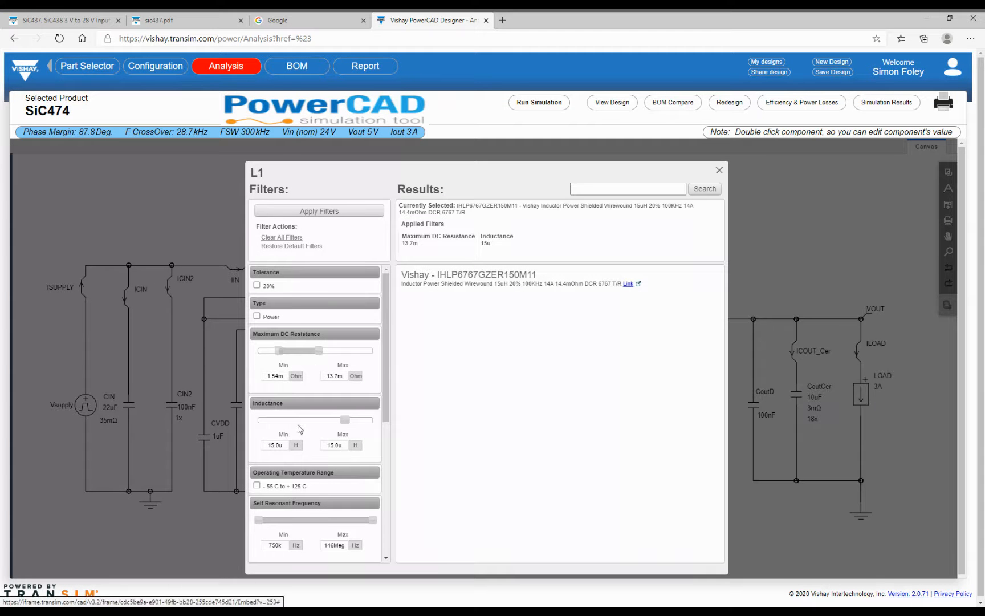
{"action": "left_click_drag", "start_coordinate": [345, 419], "coordinate": [316, 428]}
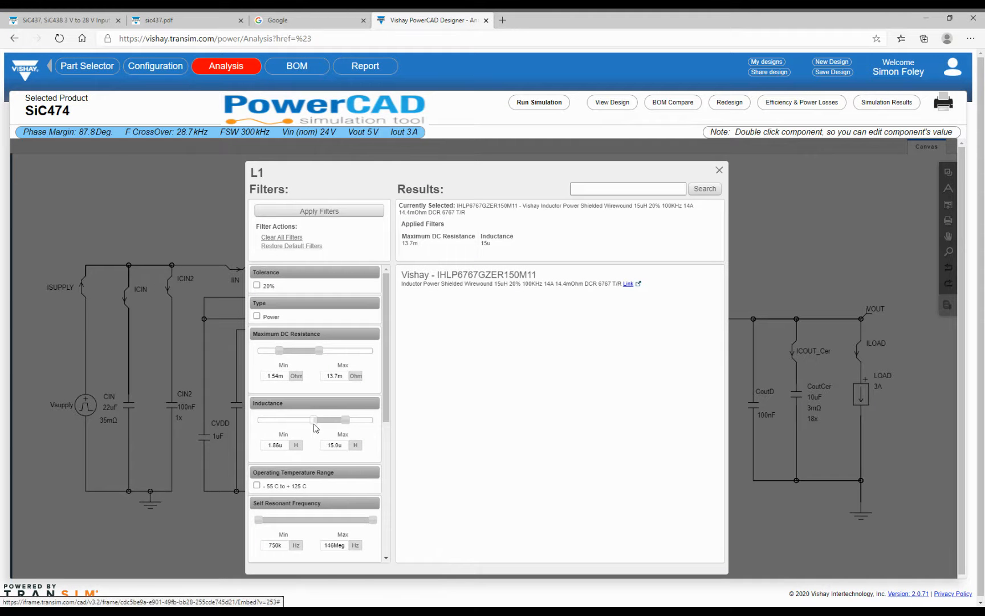
{"action": "left_click", "coordinate": [302, 212]}
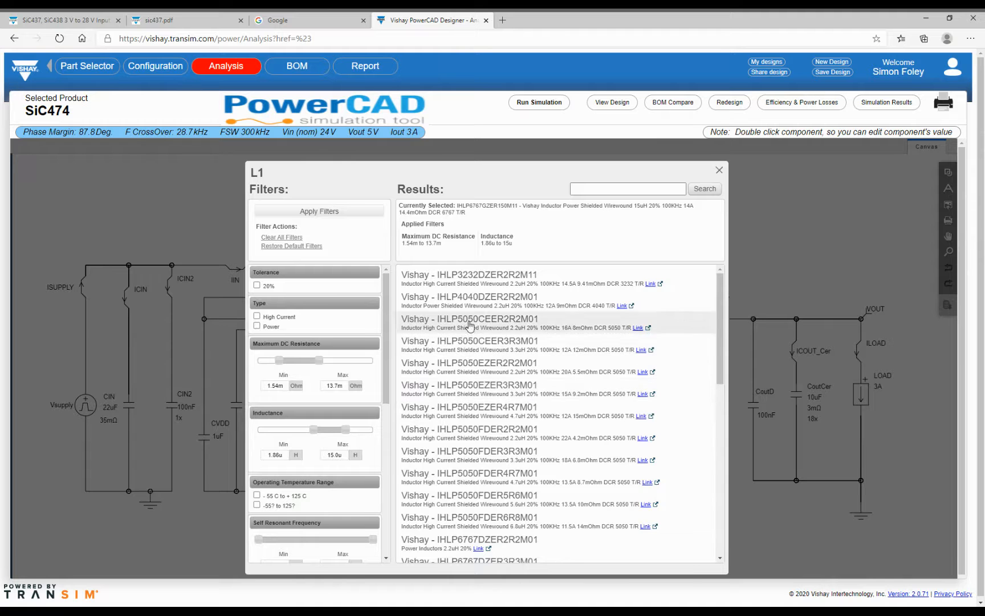
- Browse the filtered inductors, then cancel the L1 edit, keeping 15 µH and 13.7 mΩ
{"action": "scroll", "coordinate": [513, 445], "scroll_direction": "down", "scroll_amount": 2}
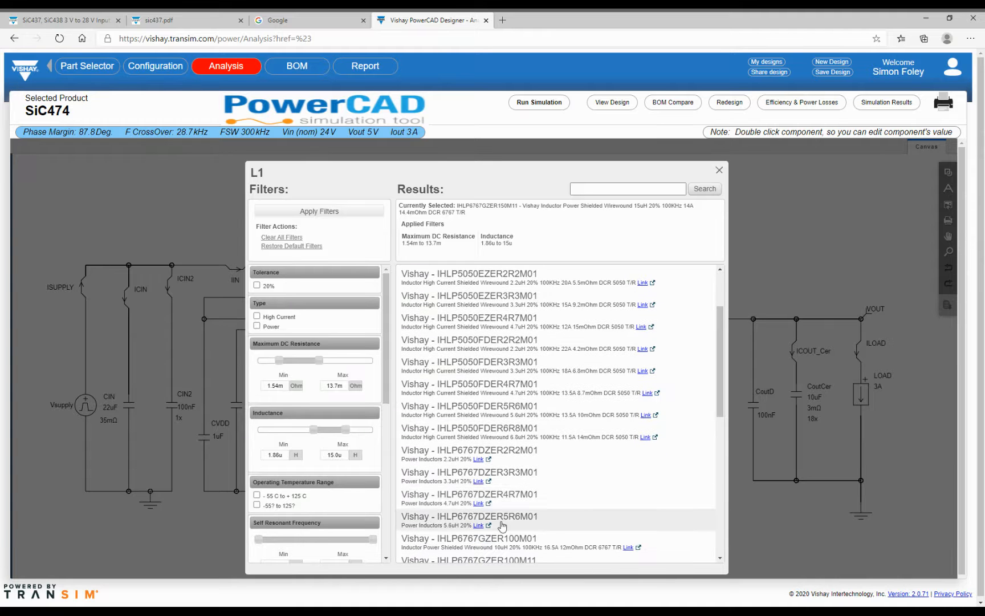
{"action": "scroll", "coordinate": [500, 506], "scroll_direction": "up", "scroll_amount": 2}
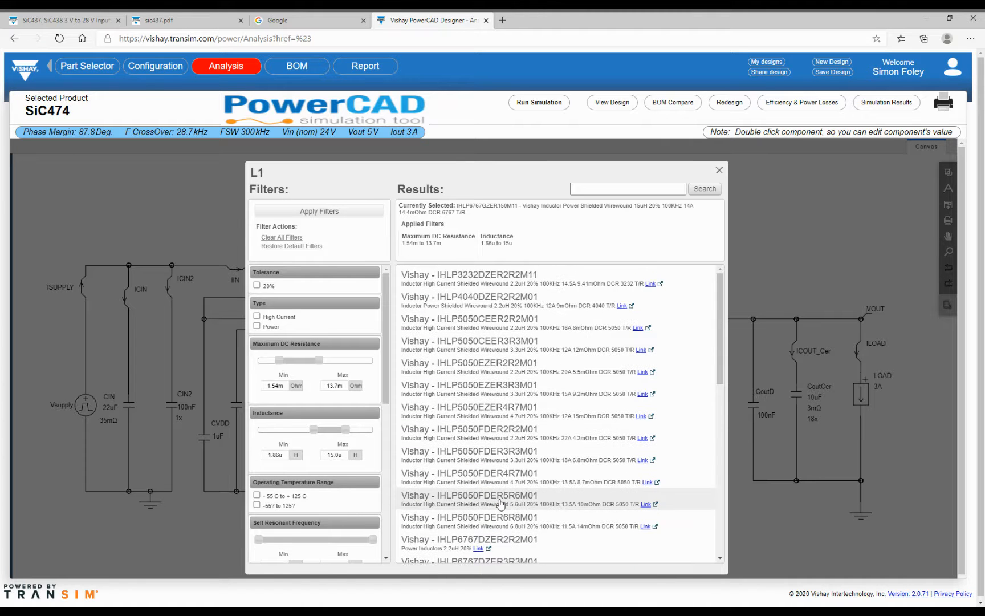
{"action": "scroll", "coordinate": [502, 502], "scroll_direction": "down", "scroll_amount": 10}
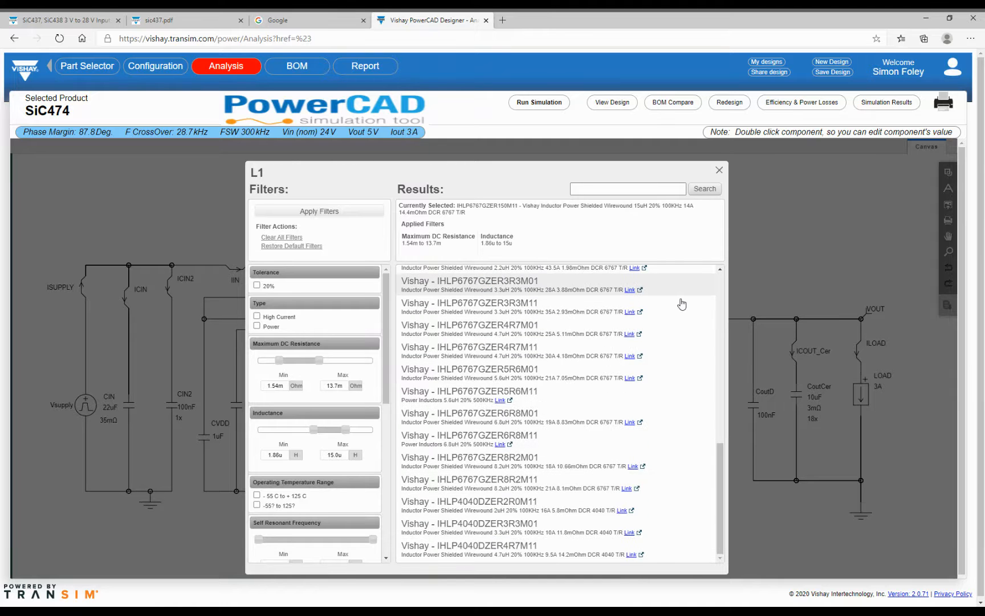
{"action": "scroll", "coordinate": [682, 305], "scroll_direction": "up", "scroll_amount": 10}
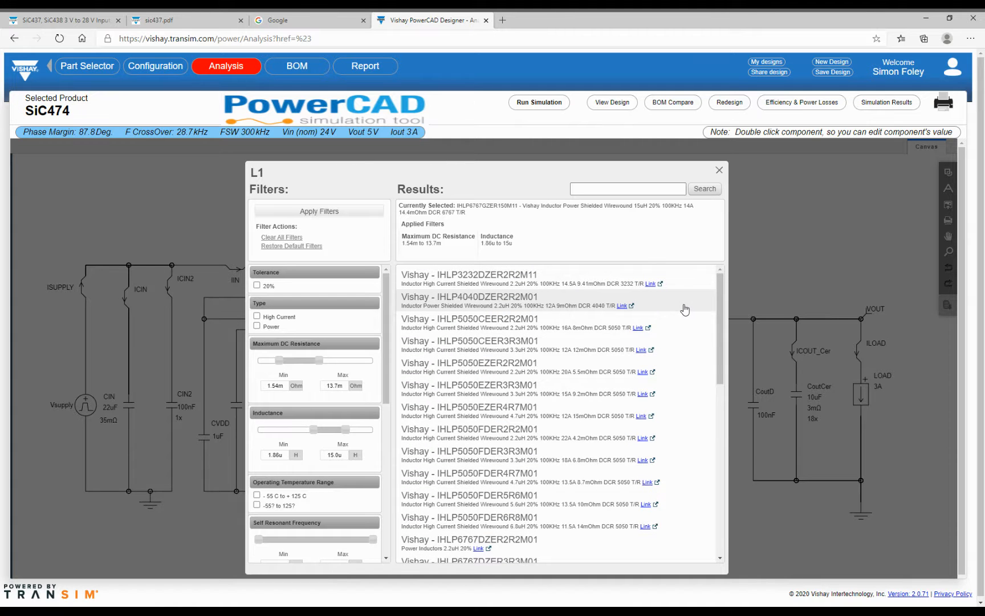
{"action": "left_click", "coordinate": [719, 172]}
{"action": "left_click", "coordinate": [394, 281]}
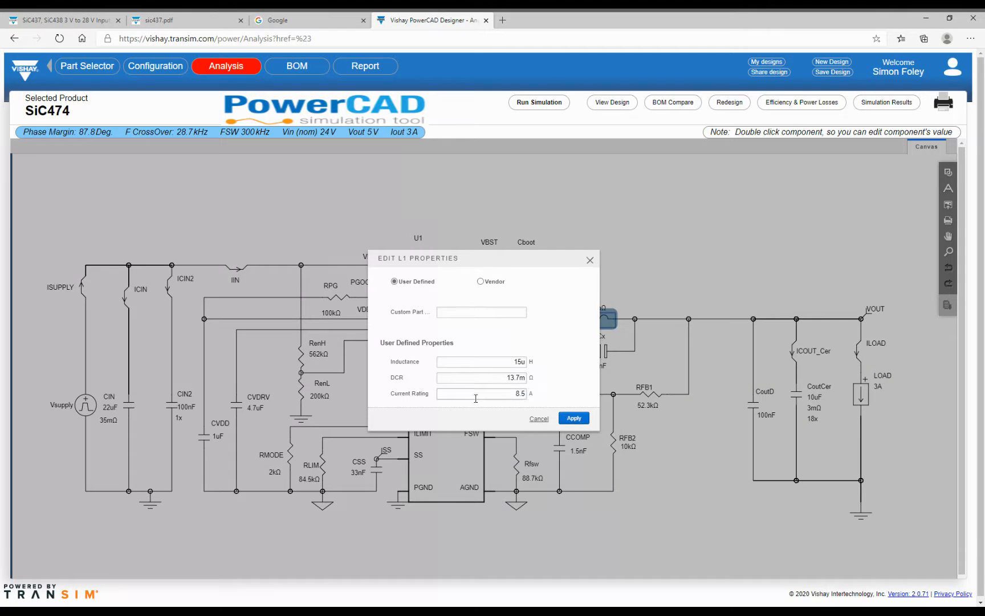
{"action": "left_click", "coordinate": [538, 419]}
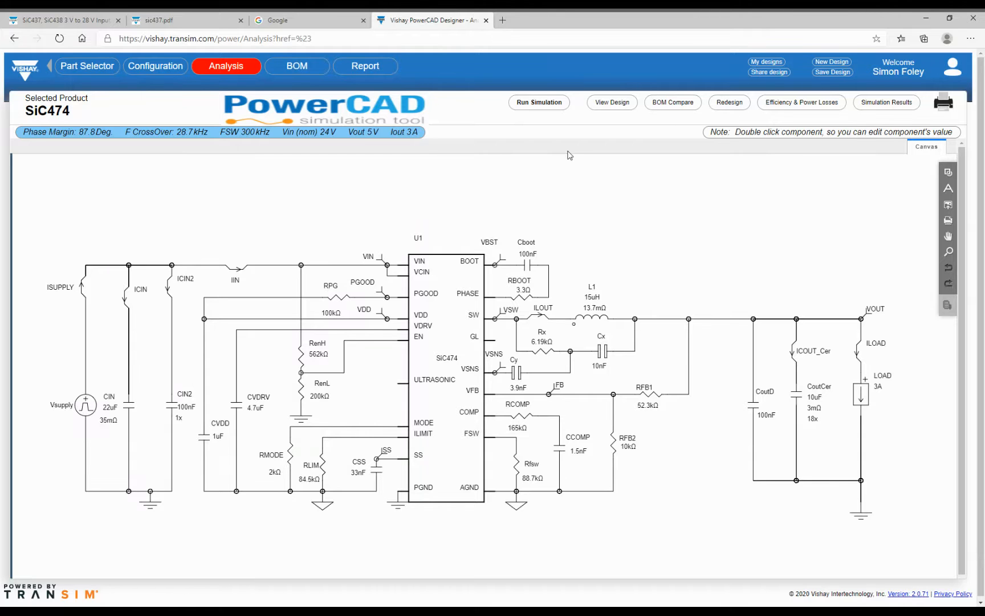
- Run the Efficiency & Power Losses calculation for the SiC474 design
{"action": "left_click", "coordinate": [785, 106]}
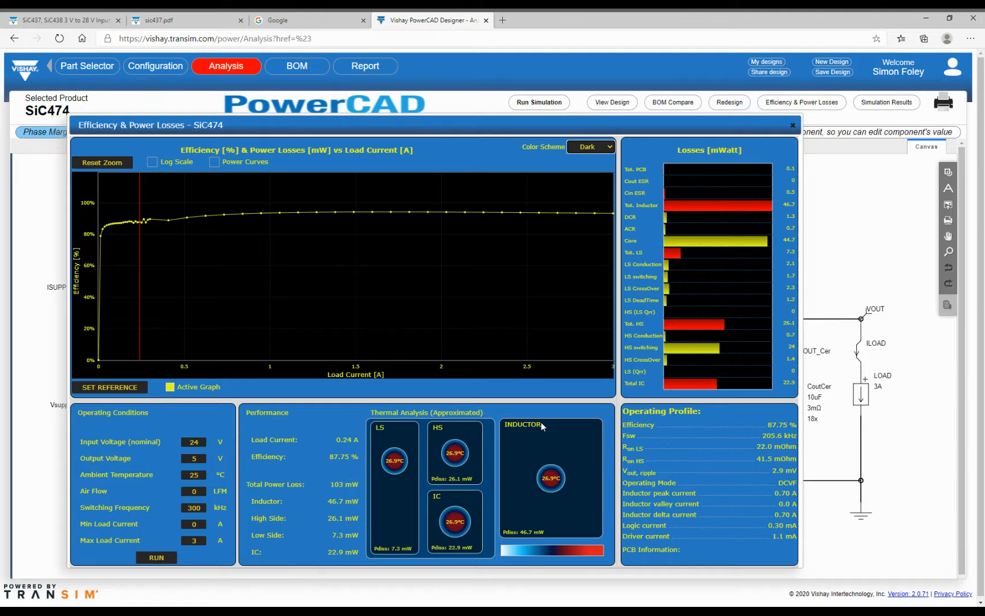
- Move the efficiency chart marker to 1.28 A to read 93.94% efficiency and 268.1 mW loss
{"action": "left_click", "coordinate": [317, 323]}
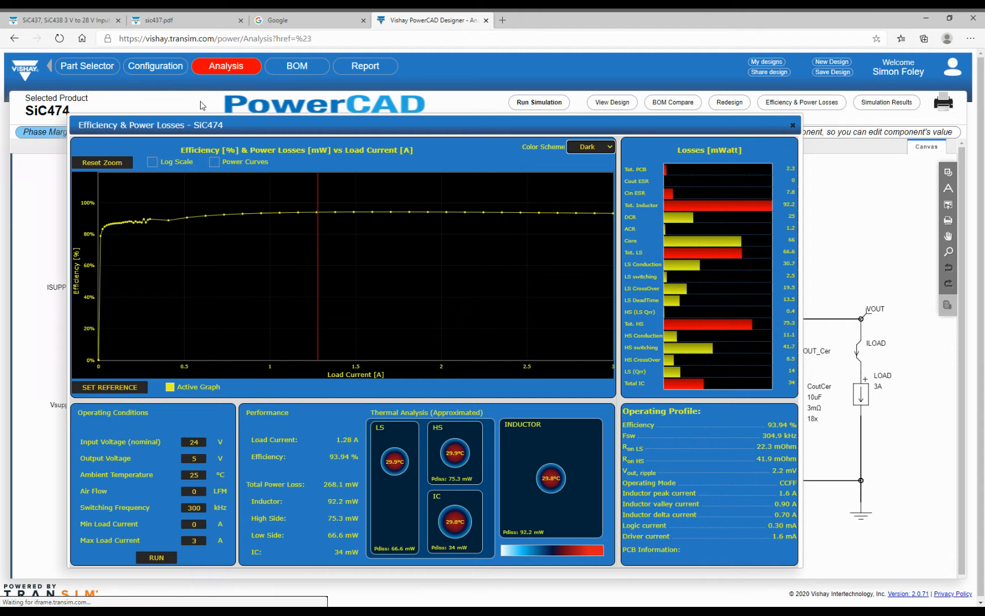
{"action": "left_click", "coordinate": [592, 147]}
{"action": "left_click", "coordinate": [592, 166]}
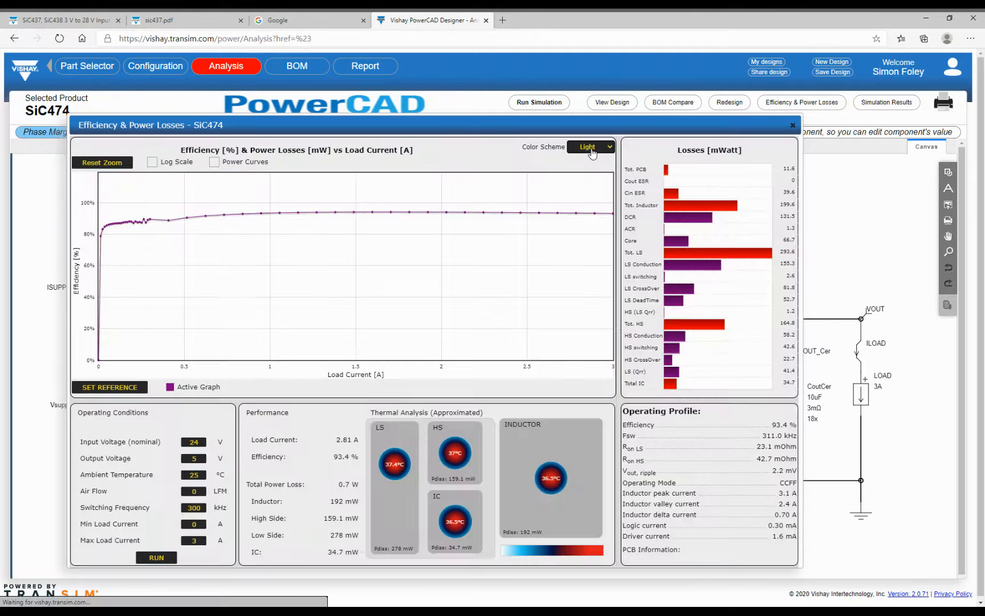
{"action": "left_click", "coordinate": [593, 149]}
{"action": "left_click", "coordinate": [592, 169]}
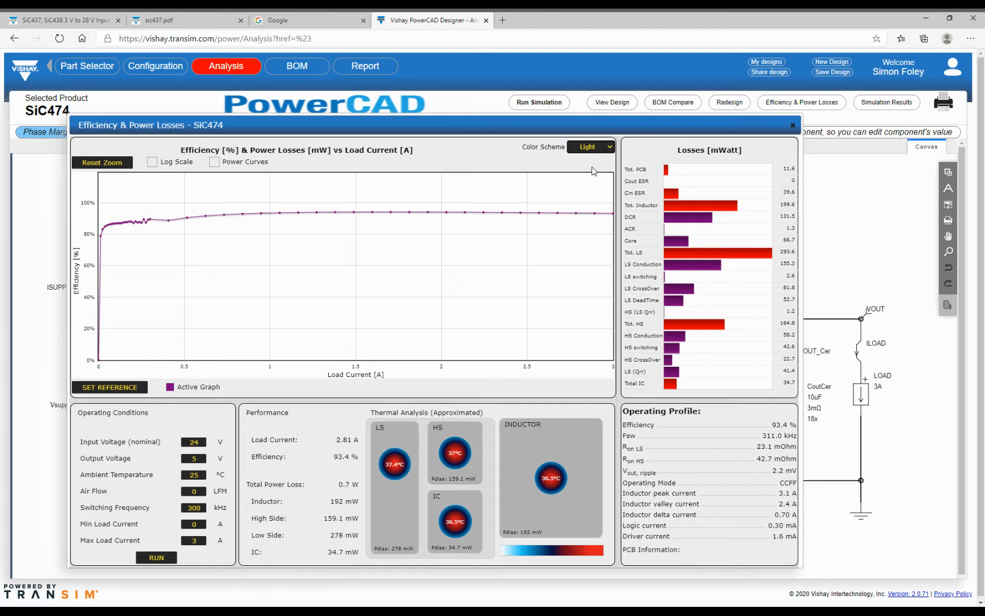
{"action": "left_click", "coordinate": [591, 149]}
{"action": "left_click", "coordinate": [590, 159]}
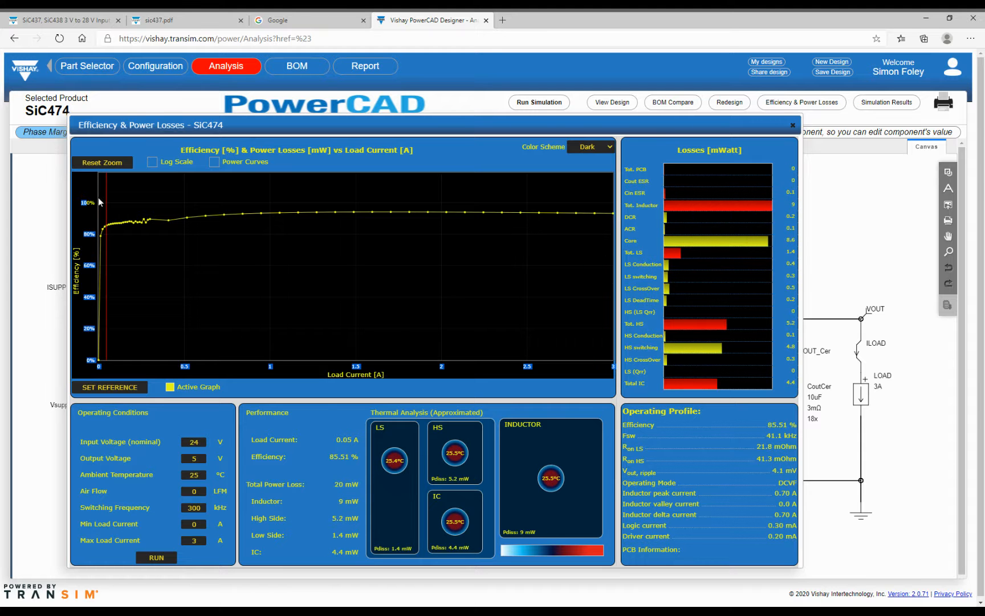
- Zoom and reset the efficiency chart, keep a linear axis, and overlay the LS, HS and inductor loss curves
{"action": "left_click_drag", "start_coordinate": [555, 268], "coordinate": [612, 246]}
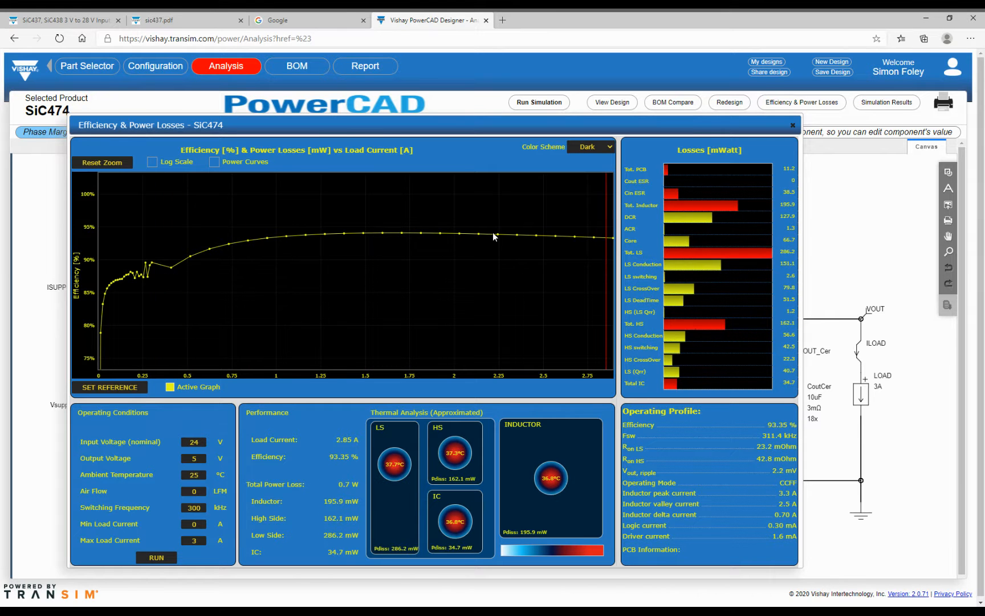
{"action": "left_click", "coordinate": [103, 164]}
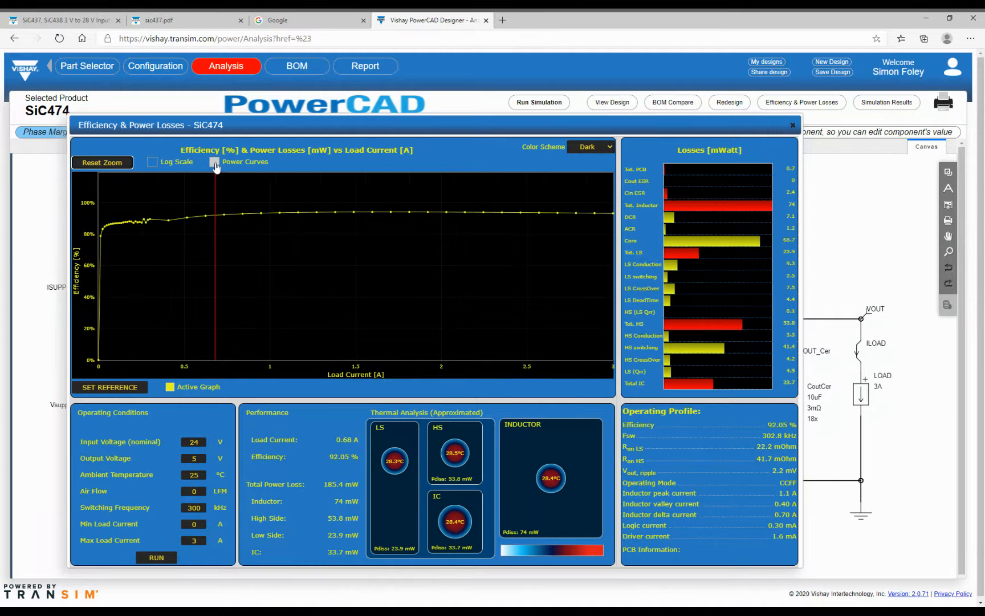
{"action": "left_click", "coordinate": [153, 163]}
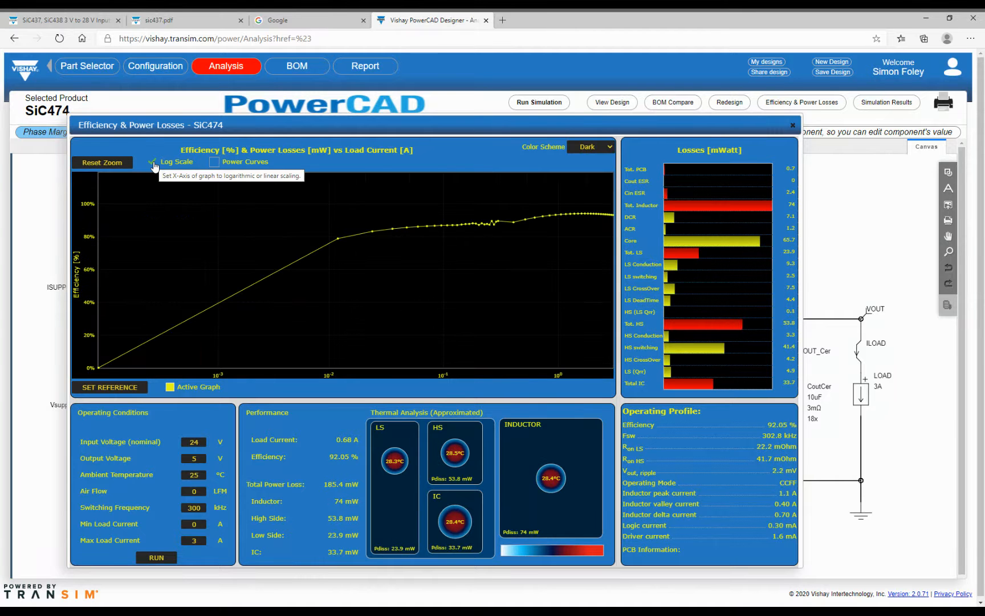
{"action": "left_click", "coordinate": [153, 163]}
{"action": "left_click", "coordinate": [215, 163]}
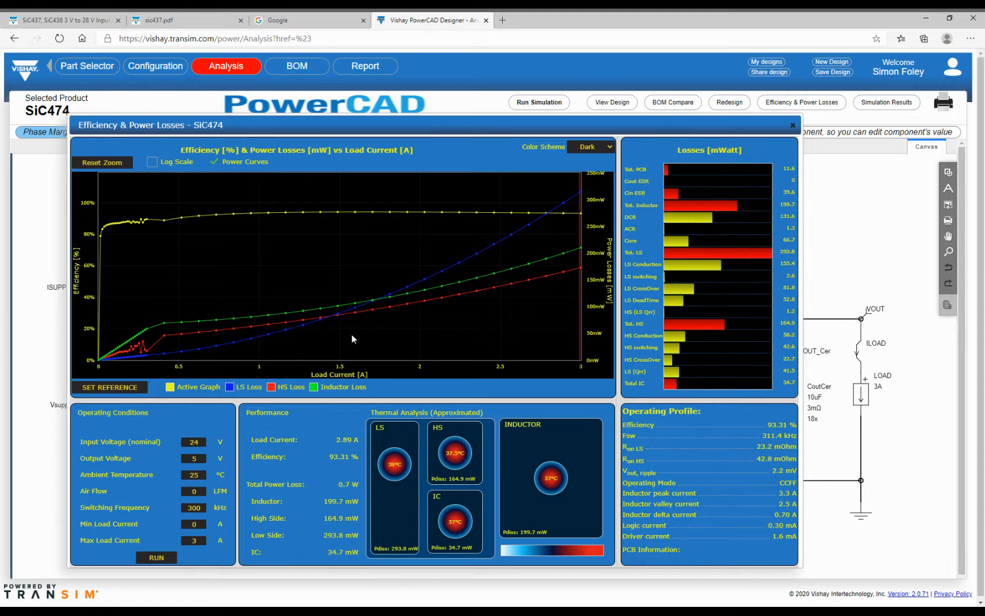
- Turn off the Power Curves overlay on the efficiency chart
{"action": "left_click", "coordinate": [215, 162]}
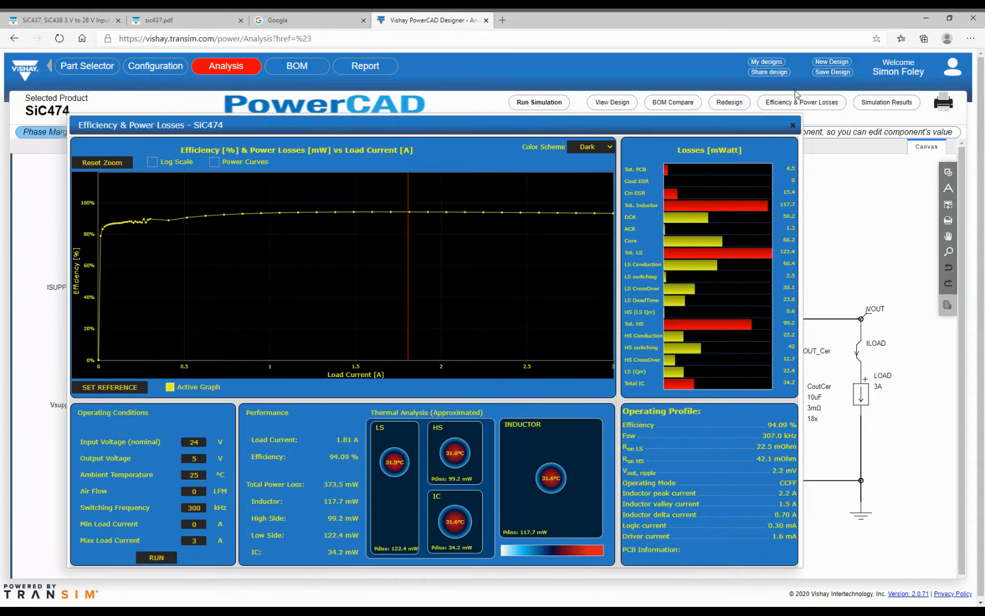
- Save the current efficiency curve as a reference and rerun the calculation at 1000 kHz
{"action": "left_click", "coordinate": [111, 388]}
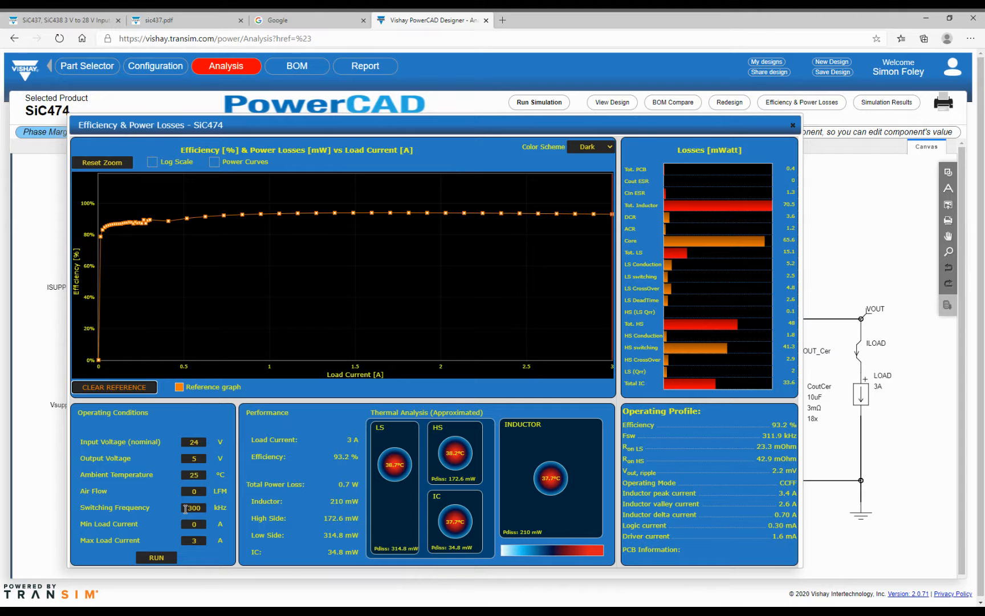
{"action": "left_click_drag", "start_coordinate": [185, 508], "coordinate": [215, 515]}
{"action": "type", "text": "1000"}
{"action": "left_click", "coordinate": [166, 561]}
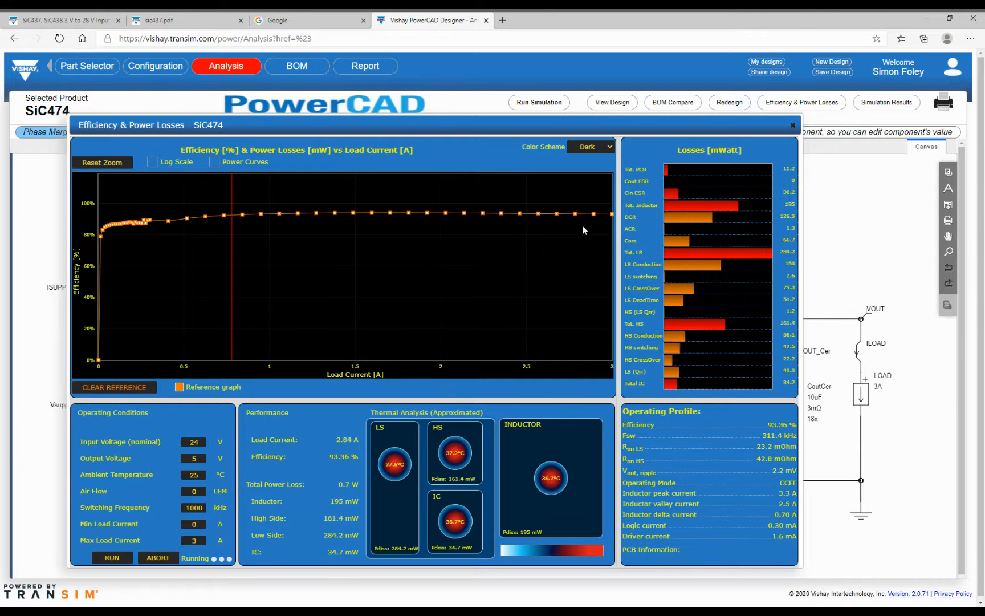
- Read efficiency and losses at about 0.2 A, 2.94 A and another load, then compare both BOMs
{"action": "left_click", "coordinate": [132, 252]}
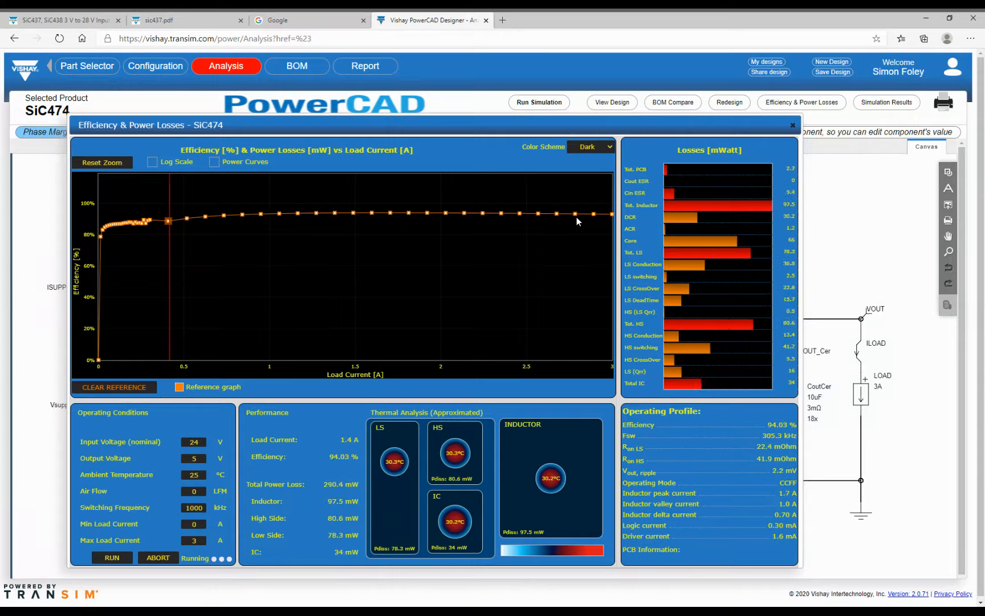
{"action": "left_click", "coordinate": [603, 219]}
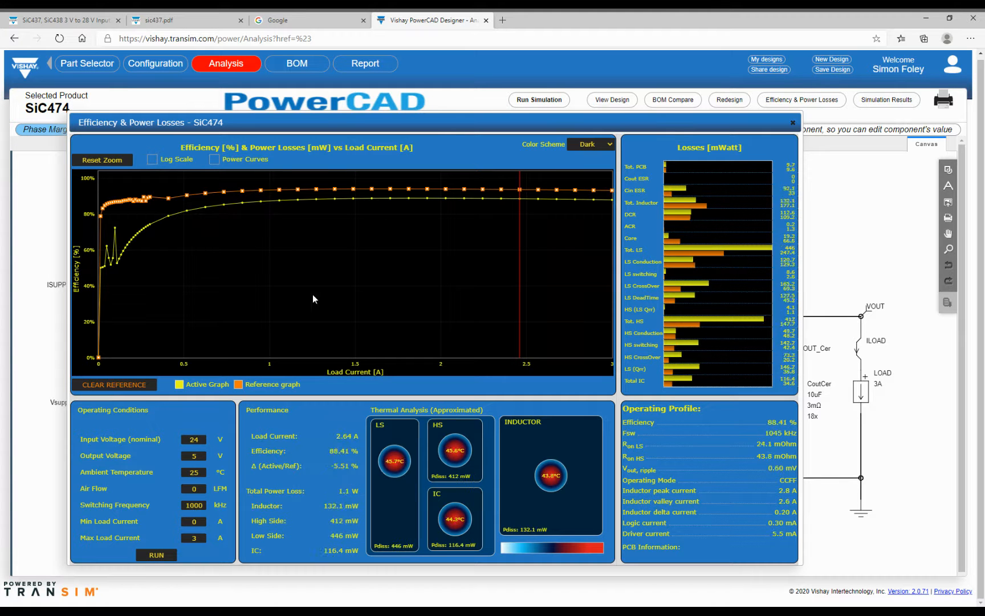
{"action": "left_click", "coordinate": [136, 206]}
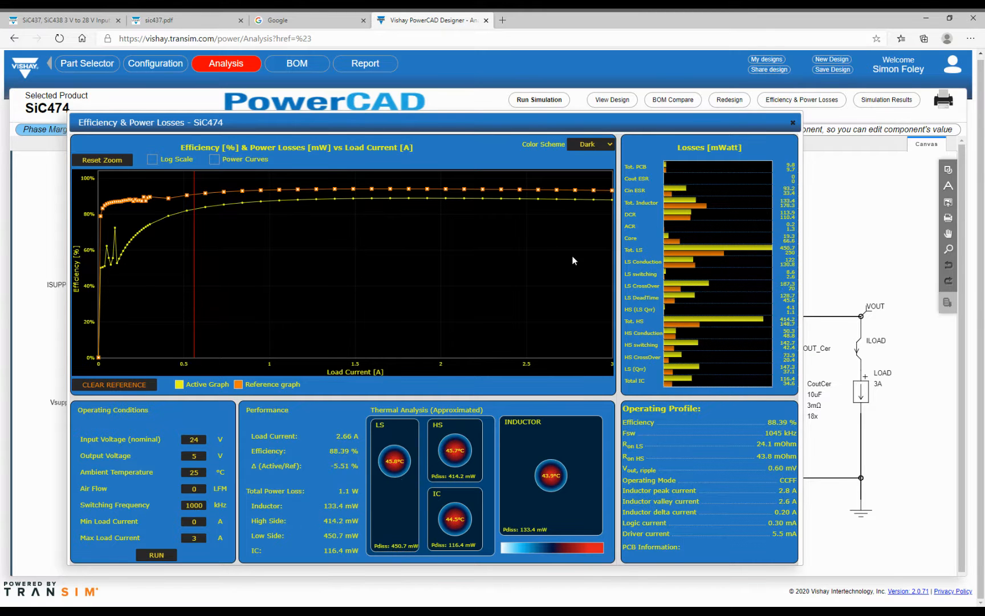
{"action": "left_click", "coordinate": [674, 101]}
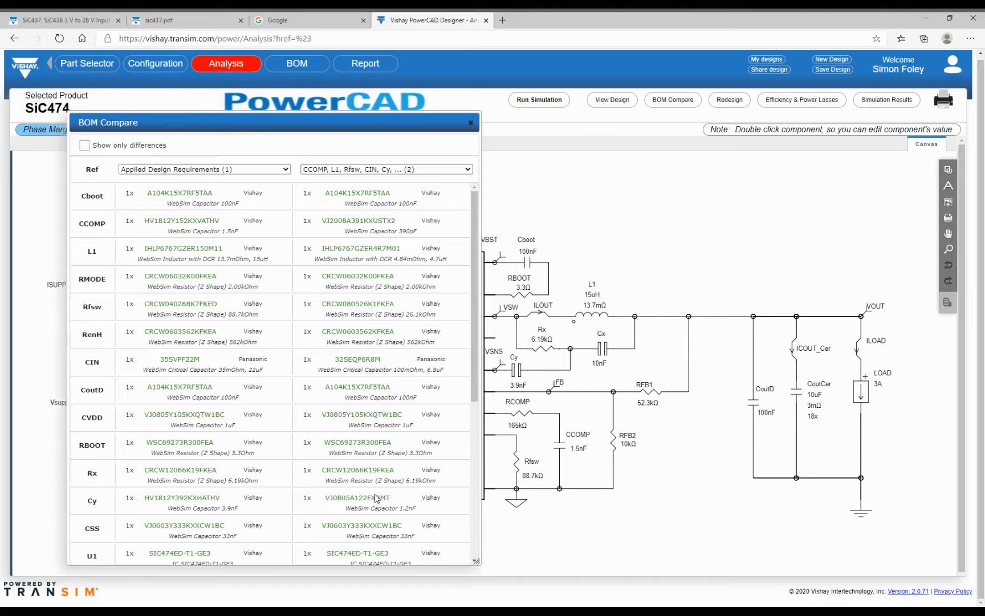
- Show only the differing parts in the BOM comparison of the two designs
{"action": "left_click", "coordinate": [84, 145]}
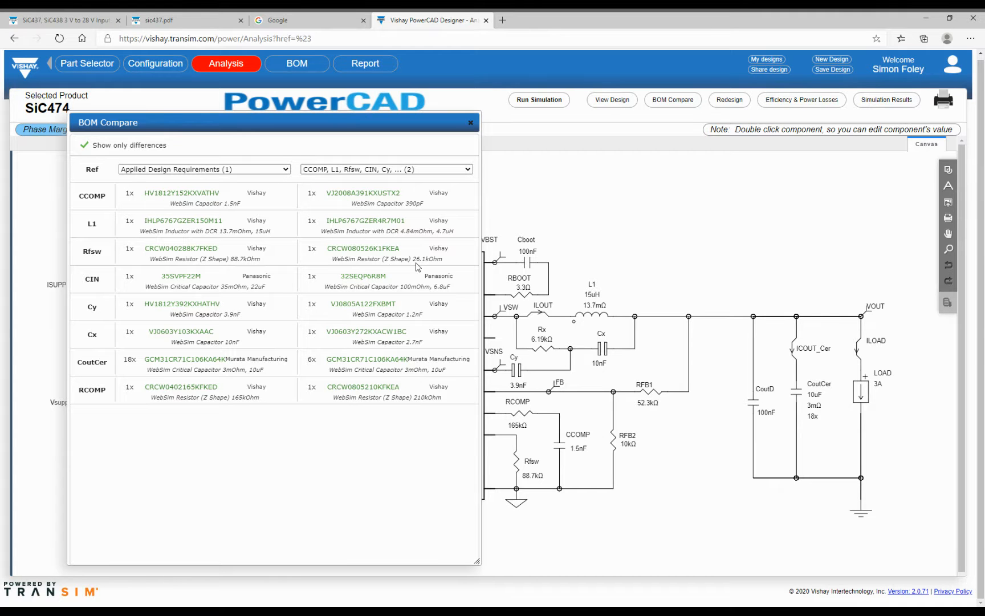
{"action": "left_click", "coordinate": [471, 127]}
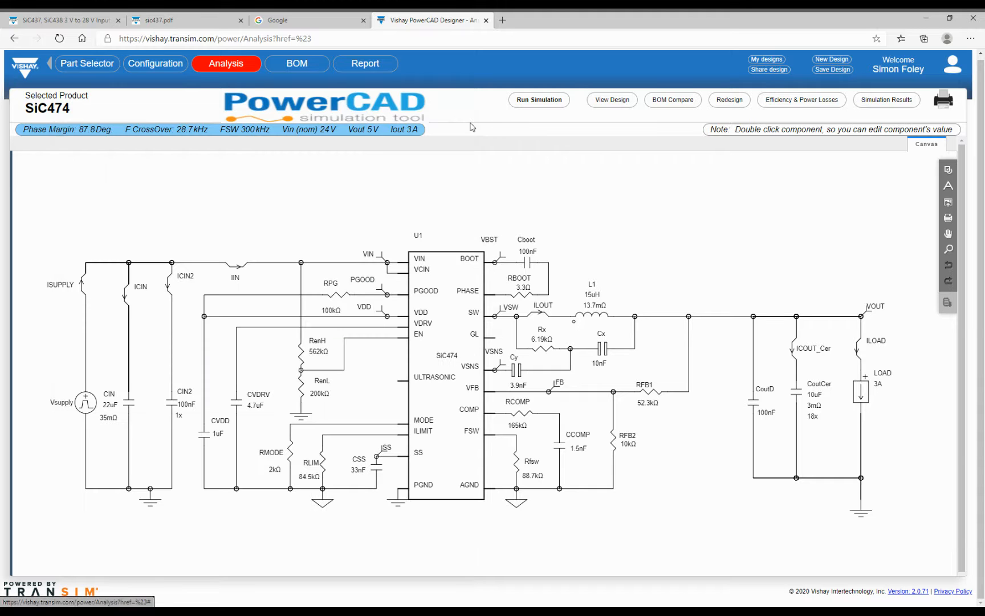
{"action": "left_click", "coordinate": [622, 109]}
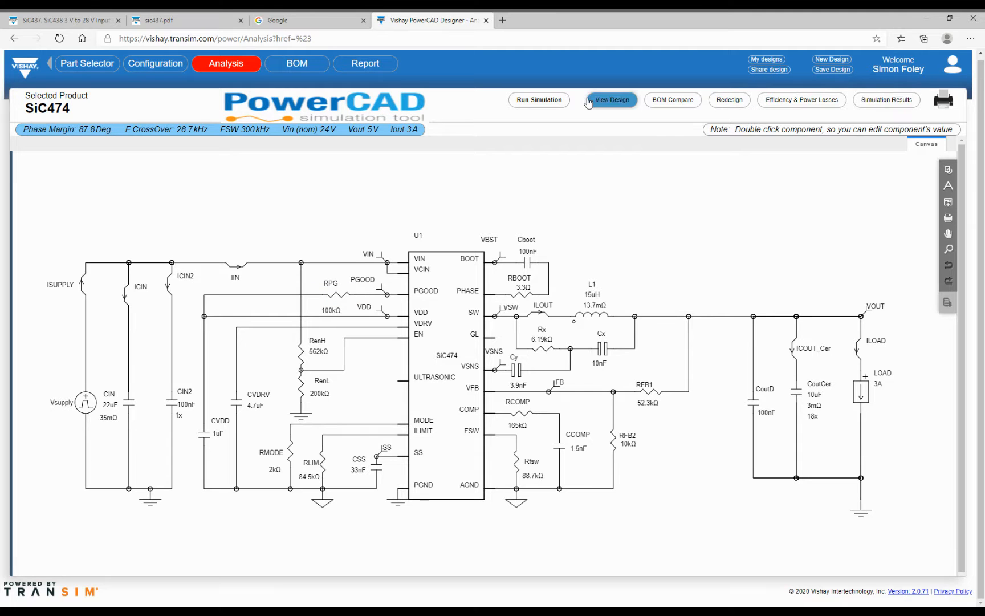
- Open the simulation settings, check the probe list unchanged, and view the 1.5 A to 3.0 A load step
{"action": "left_click", "coordinate": [546, 102]}
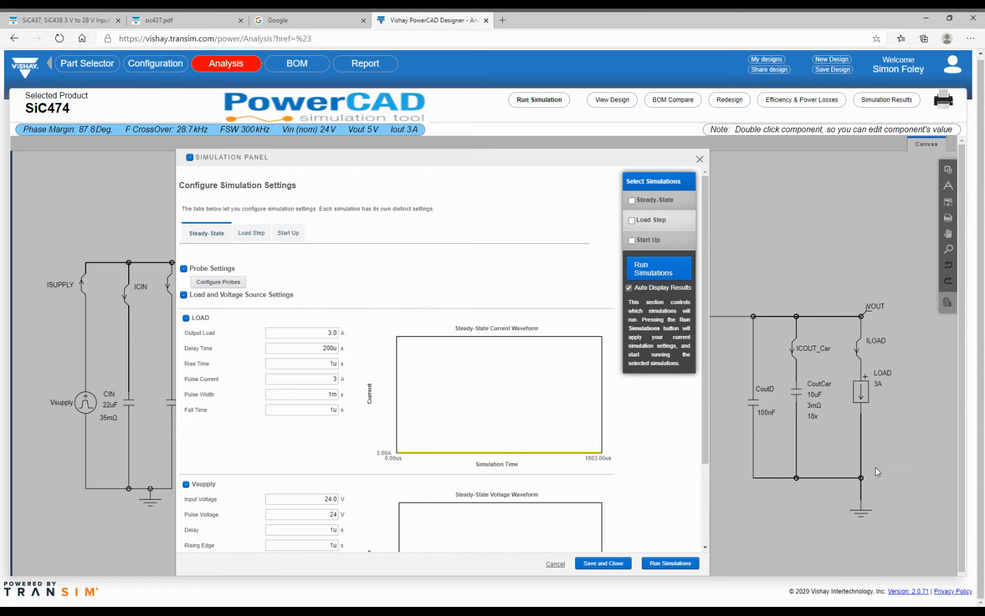
{"action": "left_click", "coordinate": [212, 281]}
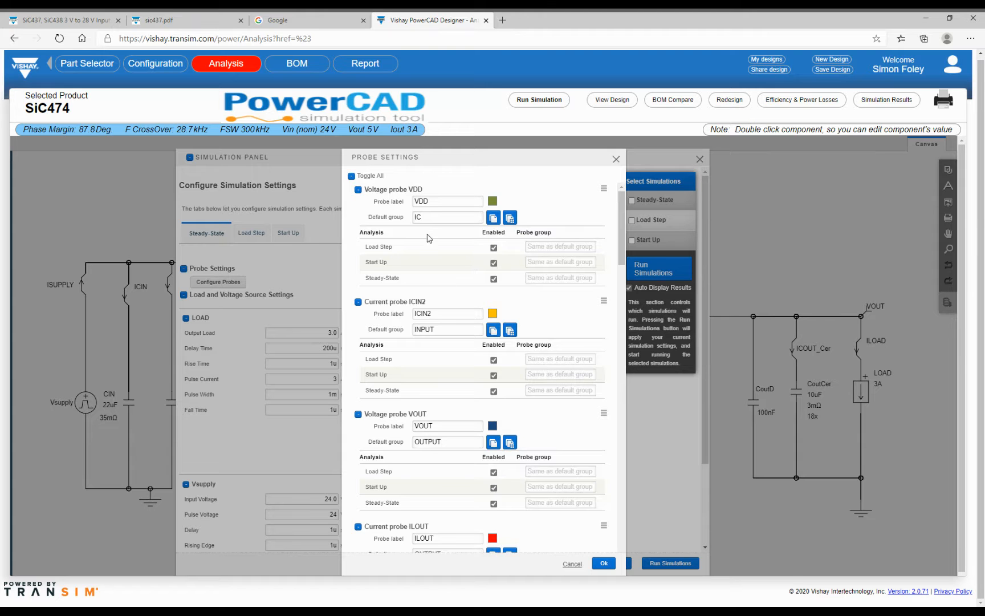
{"action": "left_click", "coordinate": [572, 564]}
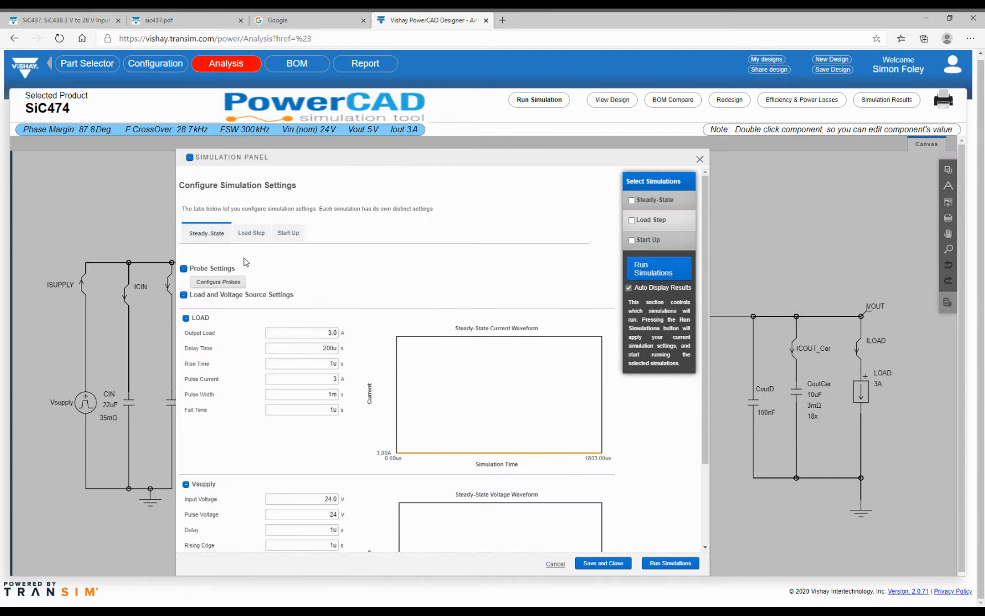
{"action": "left_click", "coordinate": [250, 235]}
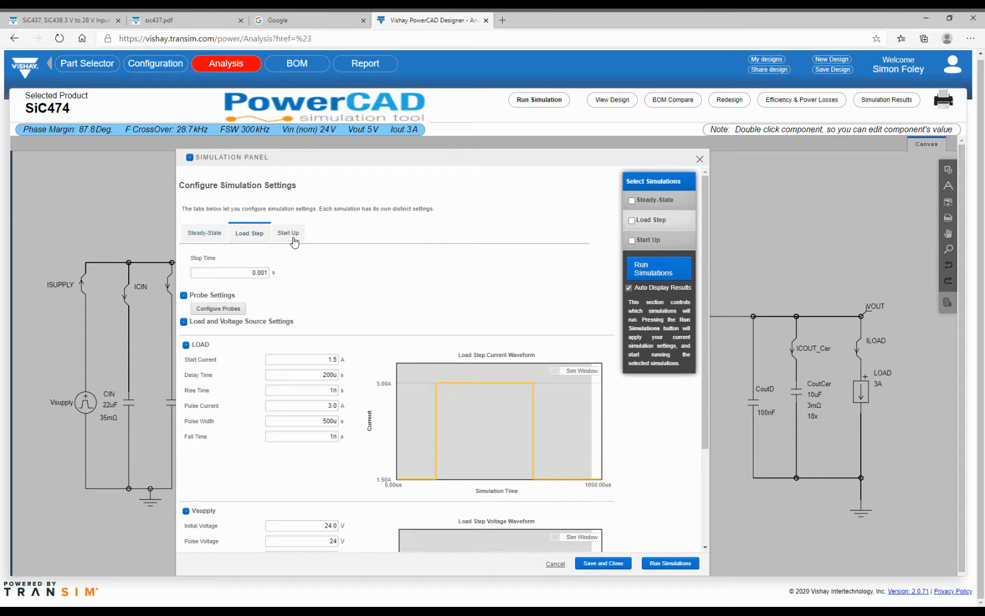
- Change the load-step start current to 0.1 A and include Load Step in the simulations run
{"action": "scroll", "coordinate": [302, 302], "scroll_direction": "down", "scroll_amount": 2}
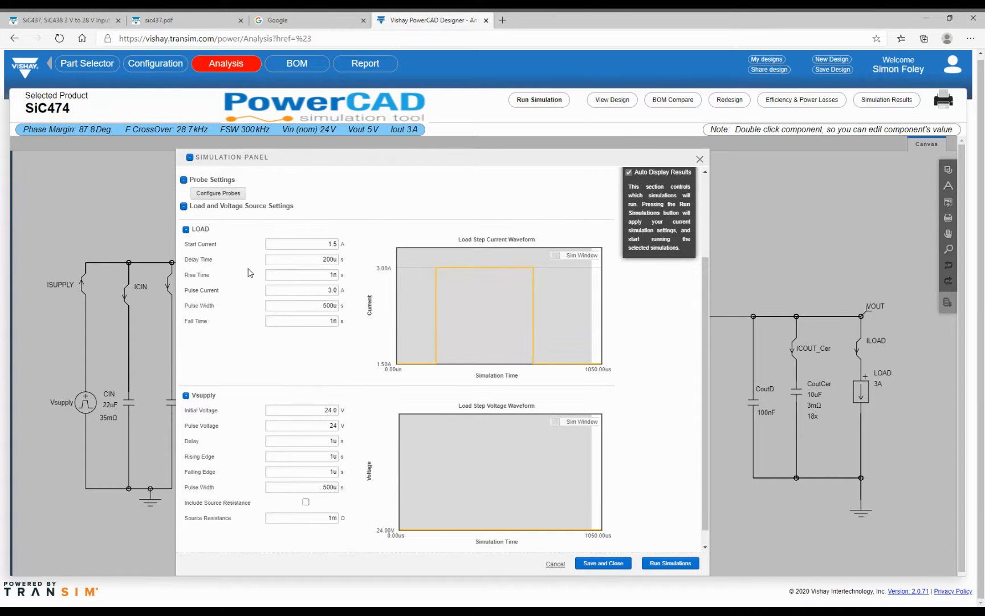
{"action": "left_click_drag", "start_coordinate": [287, 243], "coordinate": [366, 244]}
{"action": "type", "text": "0.1"}
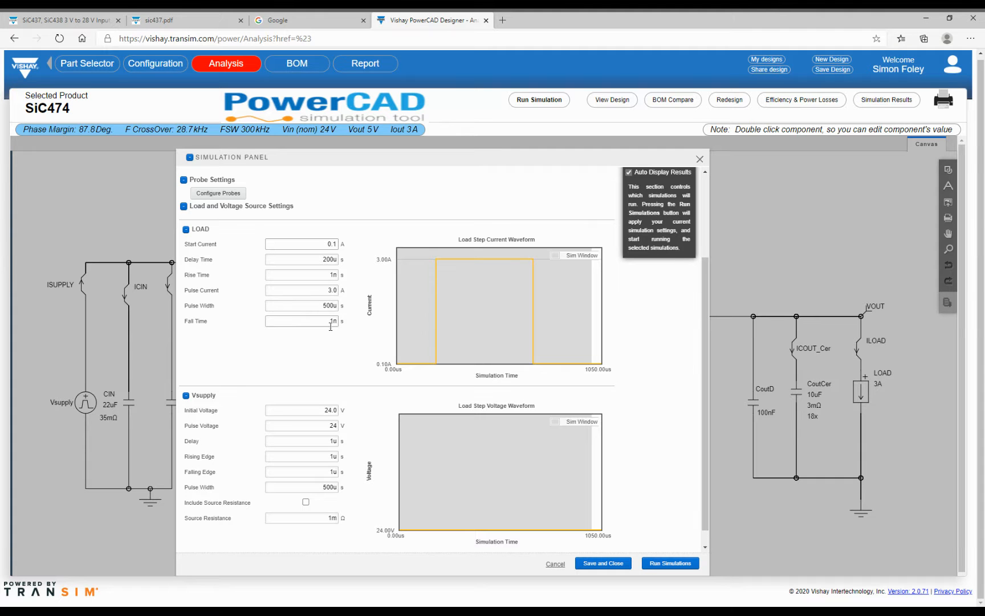
{"action": "scroll", "coordinate": [328, 338], "scroll_direction": "down", "scroll_amount": 1}
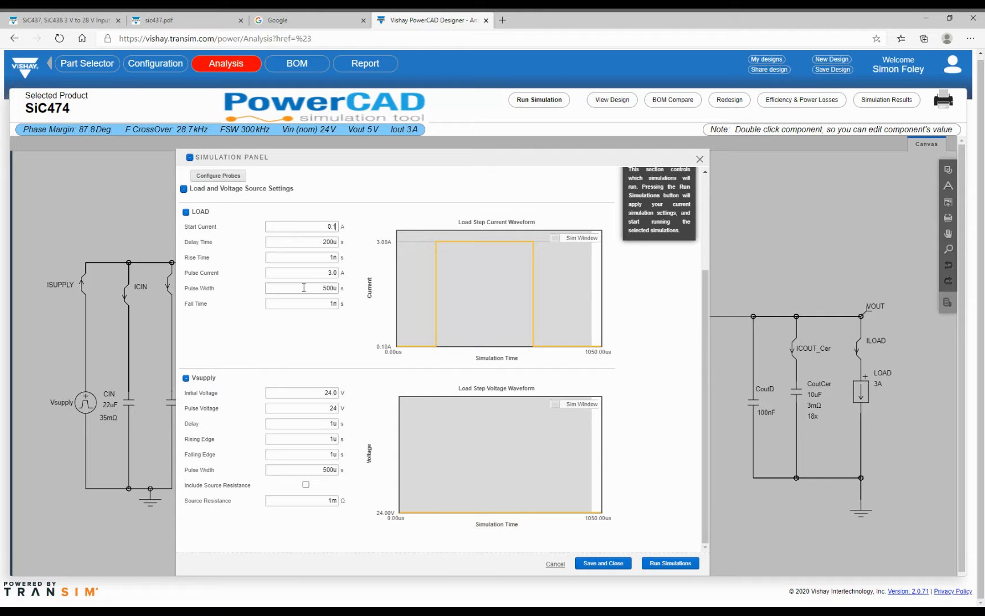
{"action": "scroll", "coordinate": [279, 290], "scroll_direction": "up", "scroll_amount": 3}
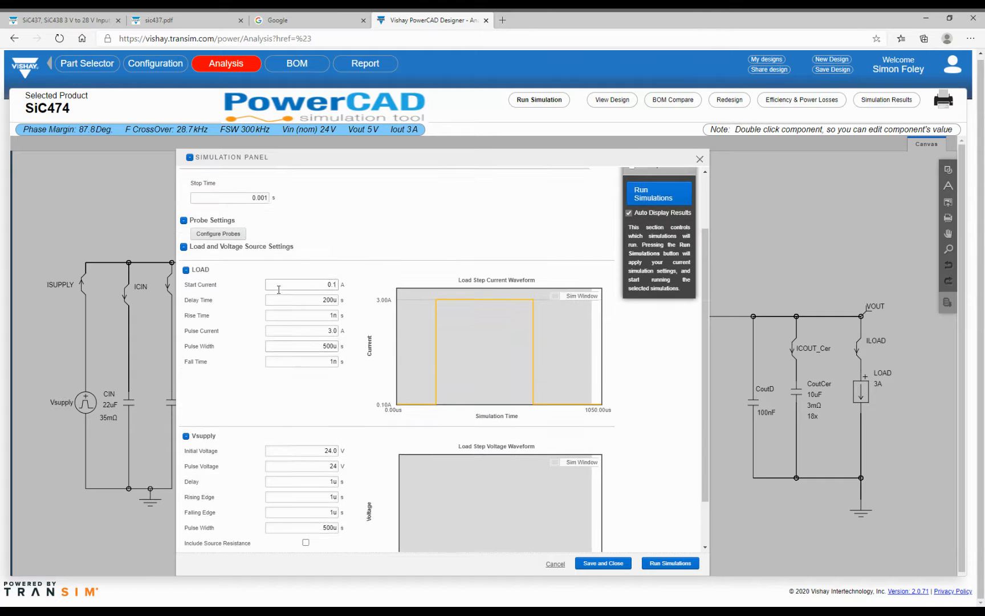
{"action": "scroll", "coordinate": [278, 290], "scroll_direction": "up", "scroll_amount": 1}
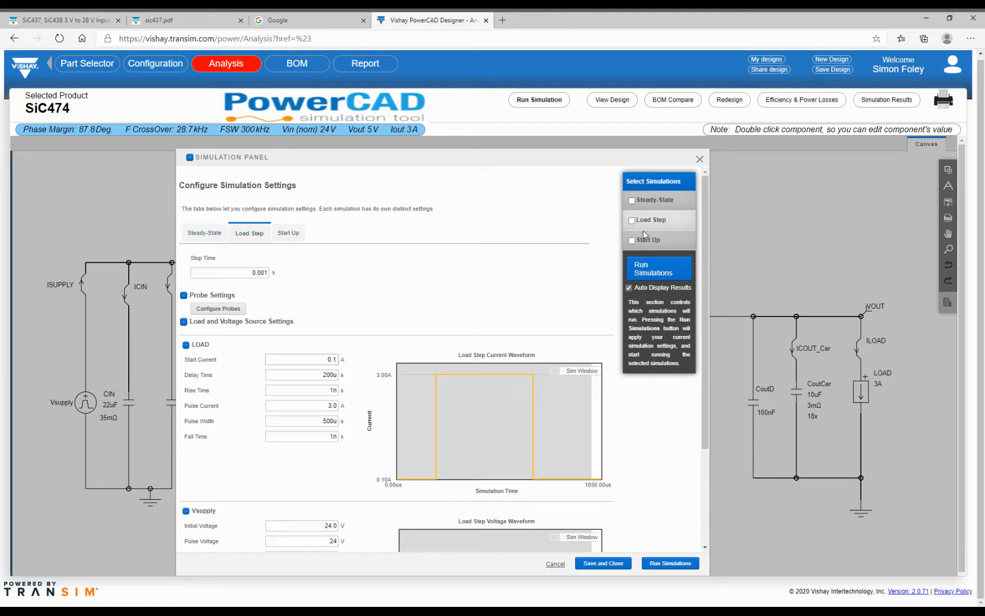
{"action": "left_click", "coordinate": [633, 220]}
{"action": "scroll", "coordinate": [584, 385], "scroll_direction": "down", "scroll_amount": 2}
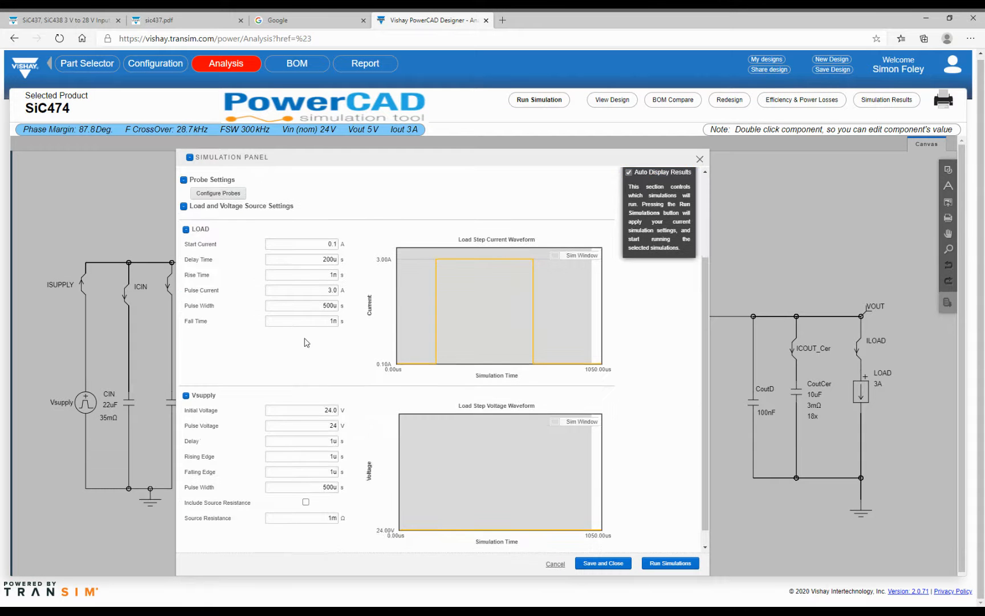
- Run the load-step simulation to plot ISUPPLY, ILOAD, ICOUT_Cer, VOUT and ILOUT over 1 ms
{"action": "left_click", "coordinate": [657, 563]}
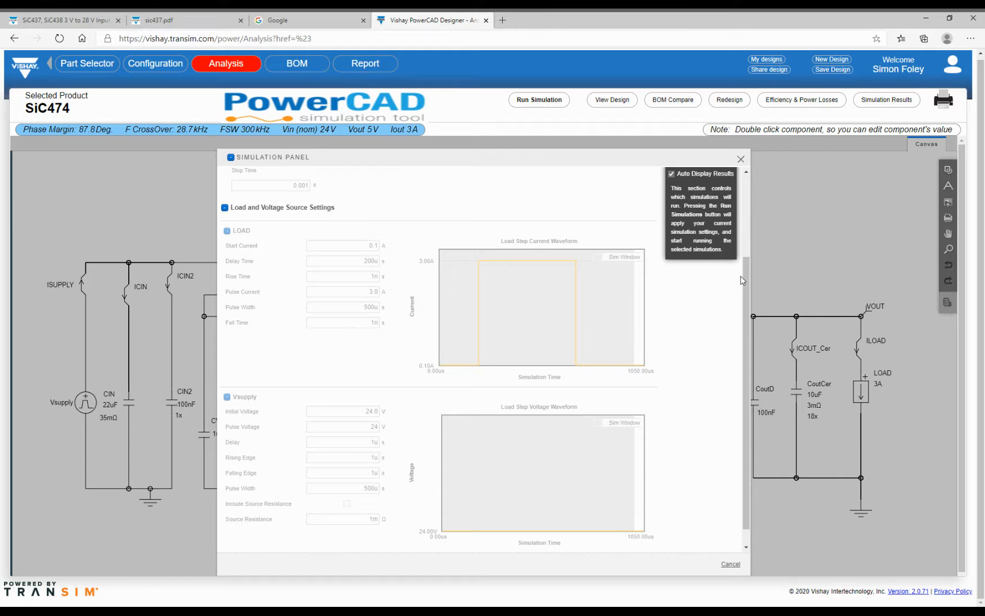
{"action": "left_click_drag", "start_coordinate": [746, 273], "coordinate": [736, 194]}
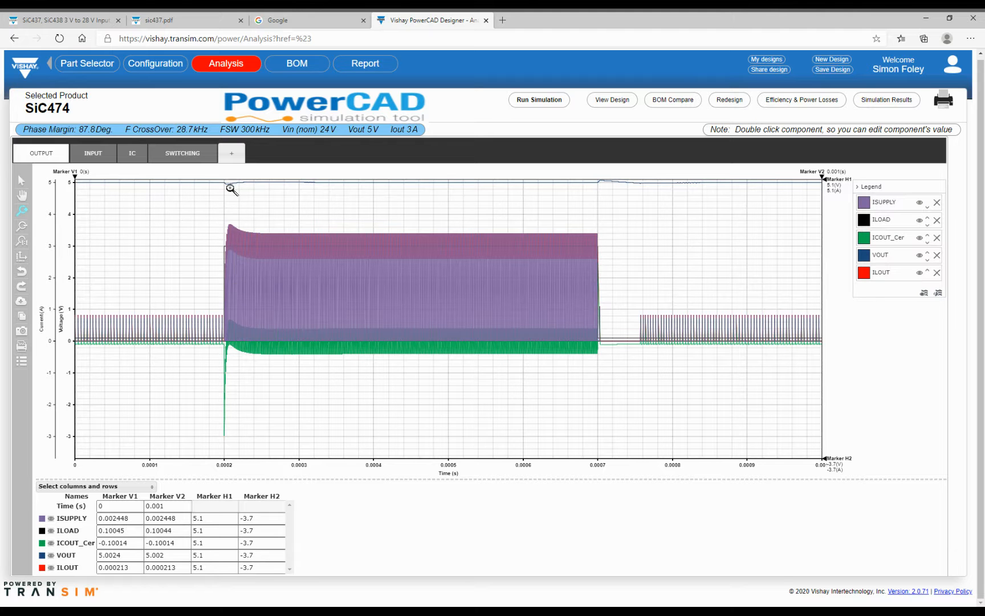
- Hide the ISUPPLY and ICOUT_Cer traces so only ILOAD, VOUT and ILOUT remain
{"action": "left_click", "coordinate": [922, 204]}
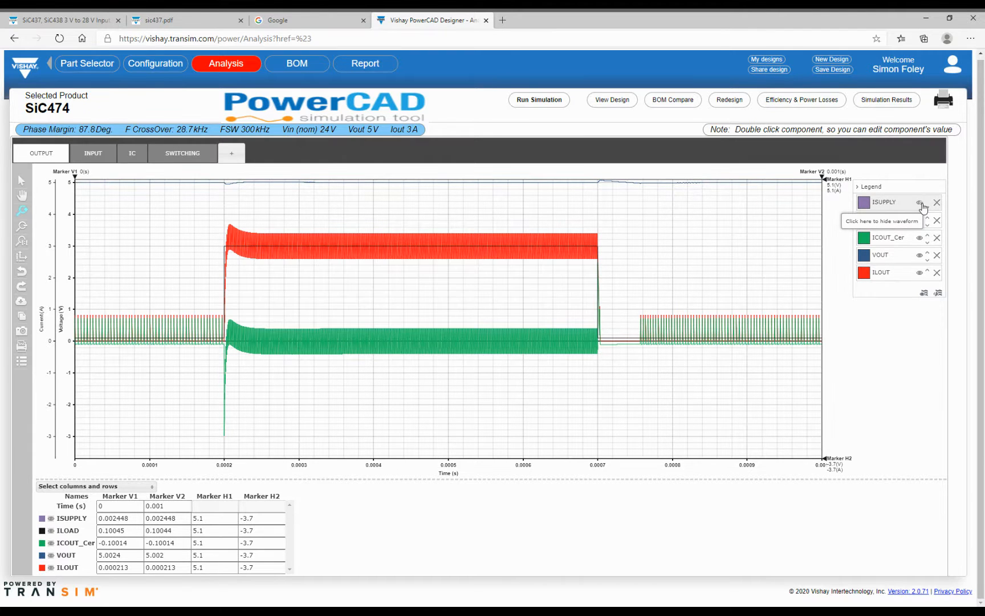
{"action": "left_click", "coordinate": [920, 240]}
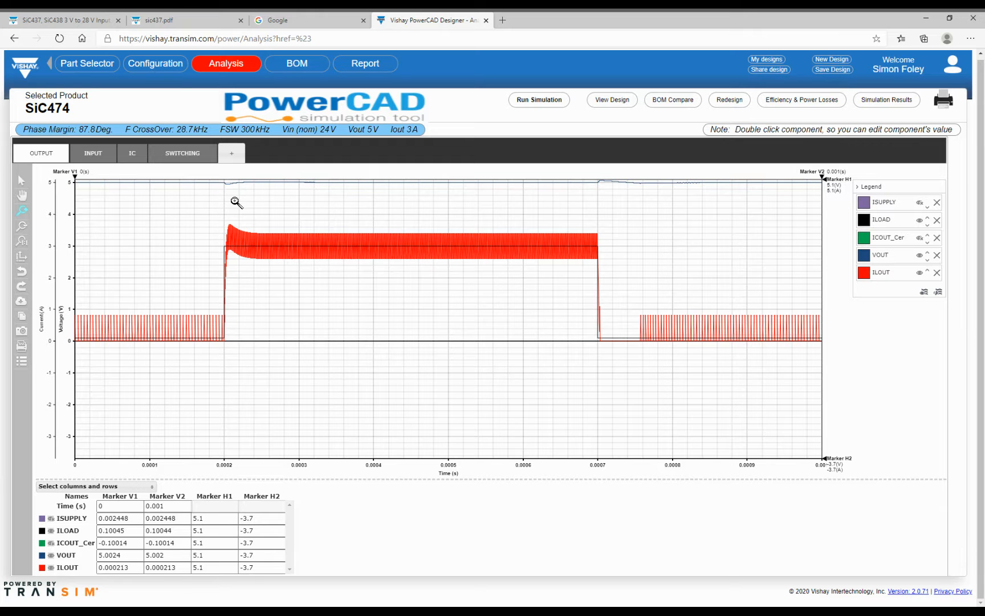
- Auto-scale the voltage axis to 4.94–5.12 V around the VOUT transient
{"action": "right_click", "coordinate": [75, 198]}
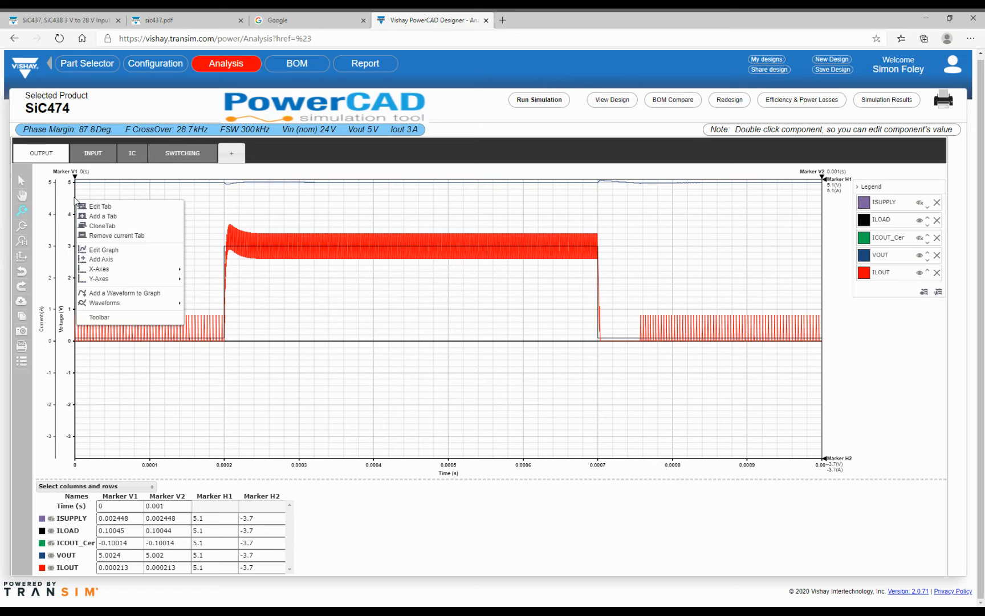
{"action": "mouse_move", "coordinate": [103, 280]}
{"action": "left_click", "coordinate": [21, 259]}
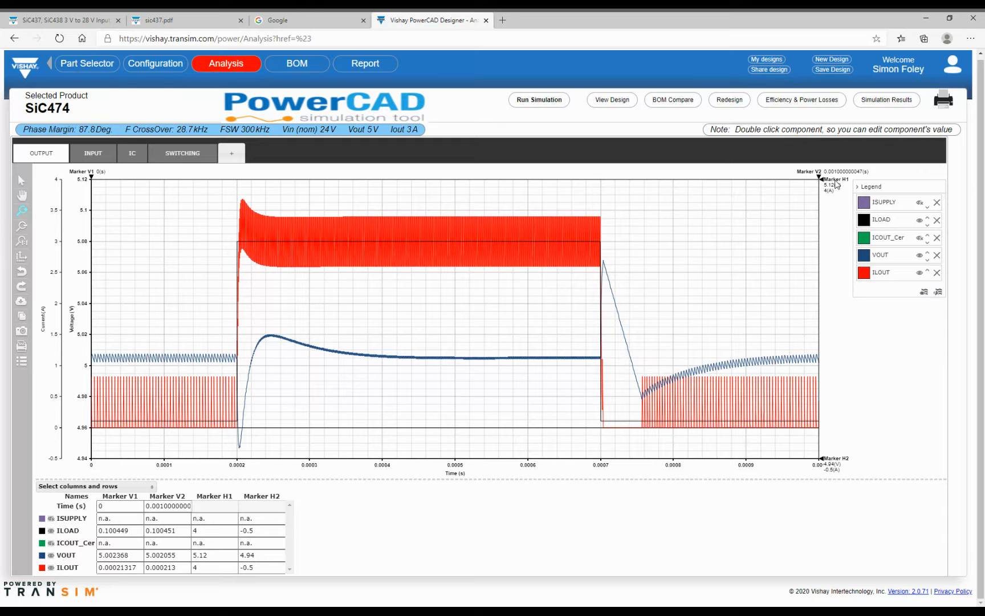
- Place marker H1 on settled VOUT (5.005 V) and H2 on the 4.947 V undershoot
{"action": "left_click_drag", "start_coordinate": [821, 179], "coordinate": [825, 358]}
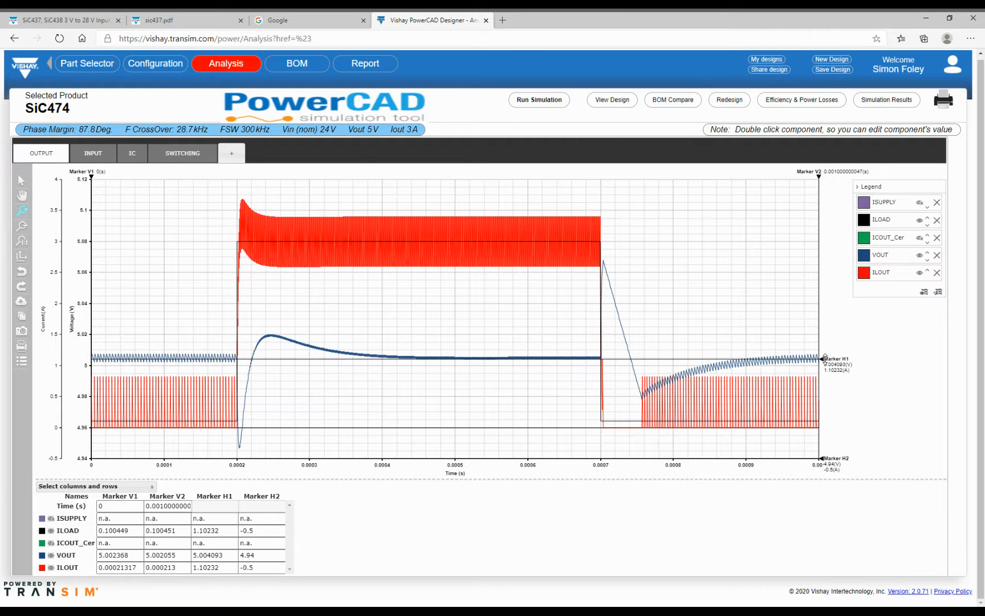
{"action": "left_click_drag", "start_coordinate": [825, 357], "coordinate": [825, 358]}
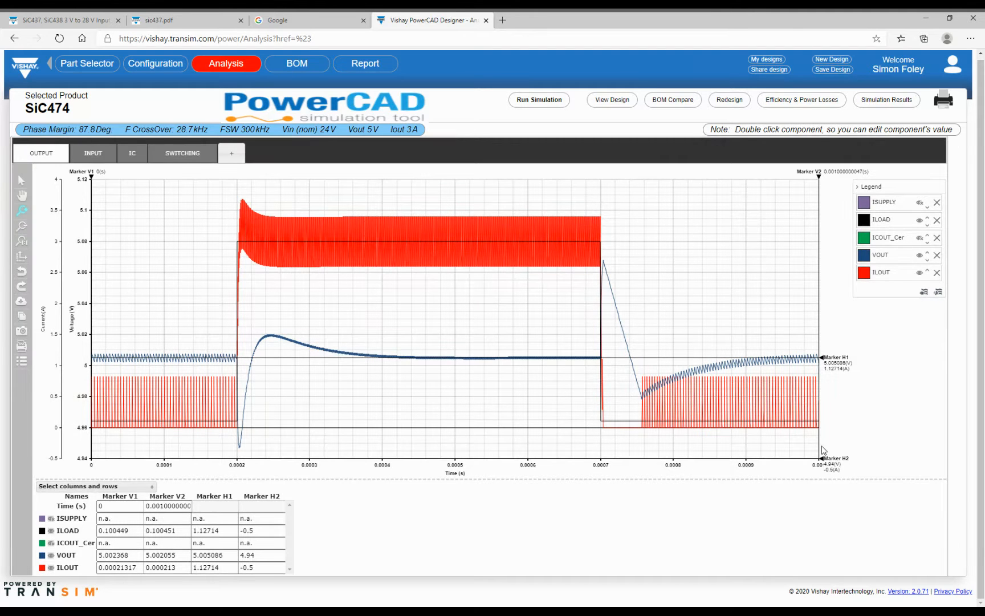
{"action": "left_click_drag", "start_coordinate": [821, 459], "coordinate": [823, 448]}
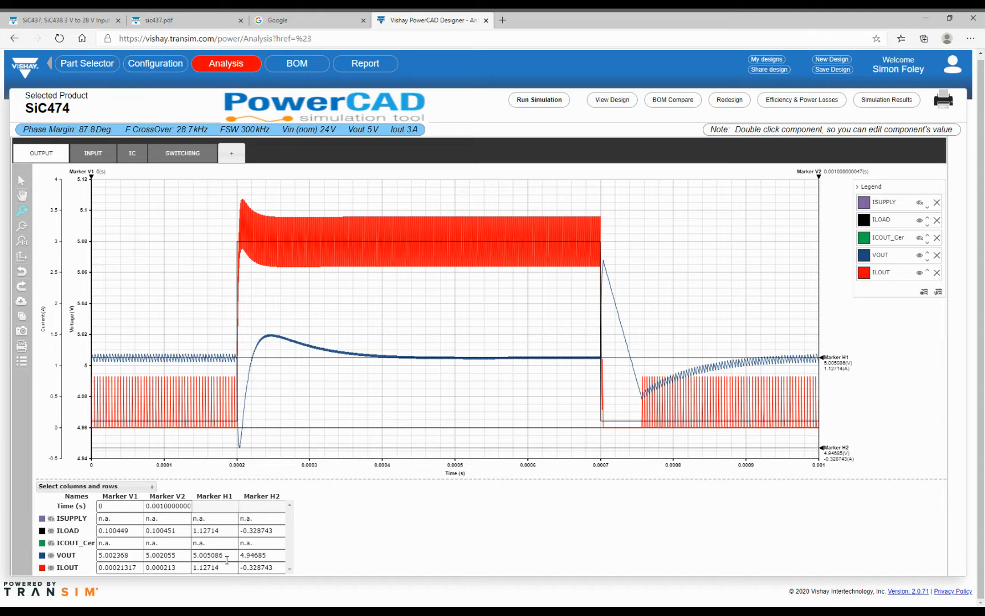
- Add the H1–H2 difference measure to show the VOUT undershoot
{"action": "left_click", "coordinate": [108, 488]}
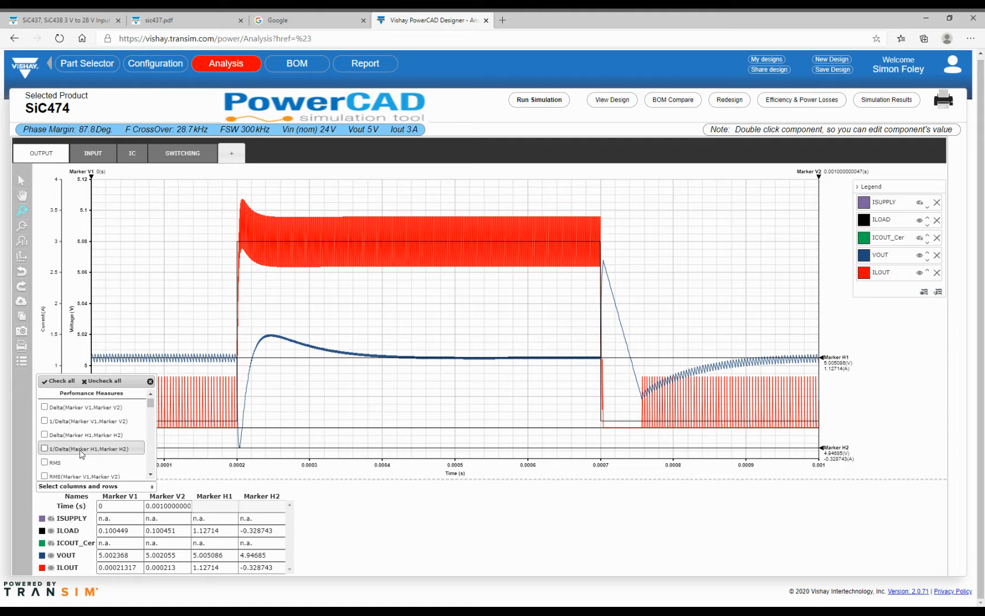
{"action": "left_click", "coordinate": [44, 435]}
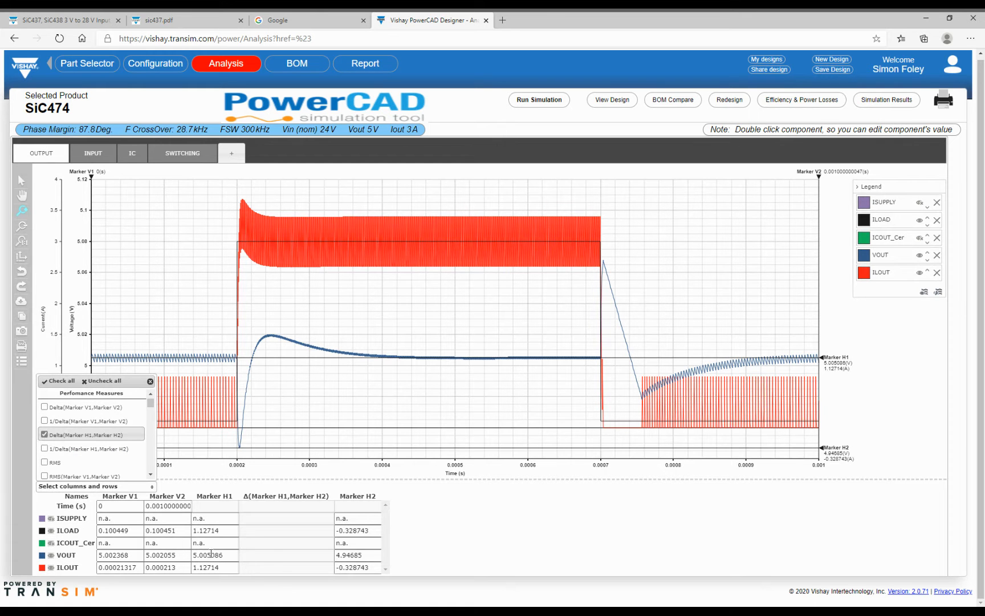
{"action": "left_click_drag", "start_coordinate": [260, 554], "coordinate": [242, 555]}
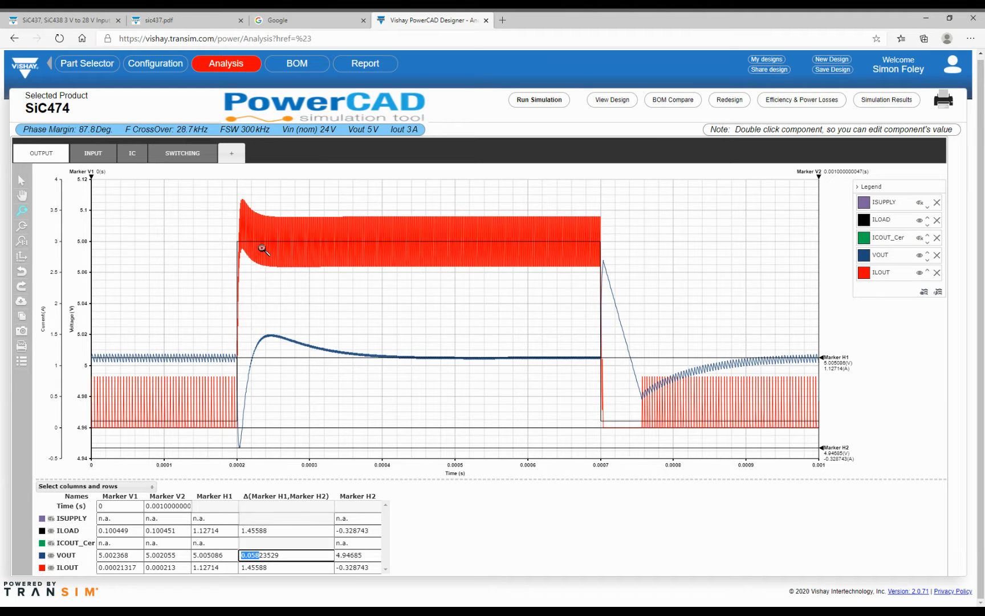
- Bracket the VOUT recovery with markers V1 and V2, add their time difference, and include the chart in the report
{"action": "mouse_move", "coordinate": [91, 177]}
{"action": "left_mouse_down"}
{"action": "mouse_move", "coordinate": [249, 179]}
{"action": "mouse_move", "coordinate": [238, 181]}
{"action": "left_mouse_up"}
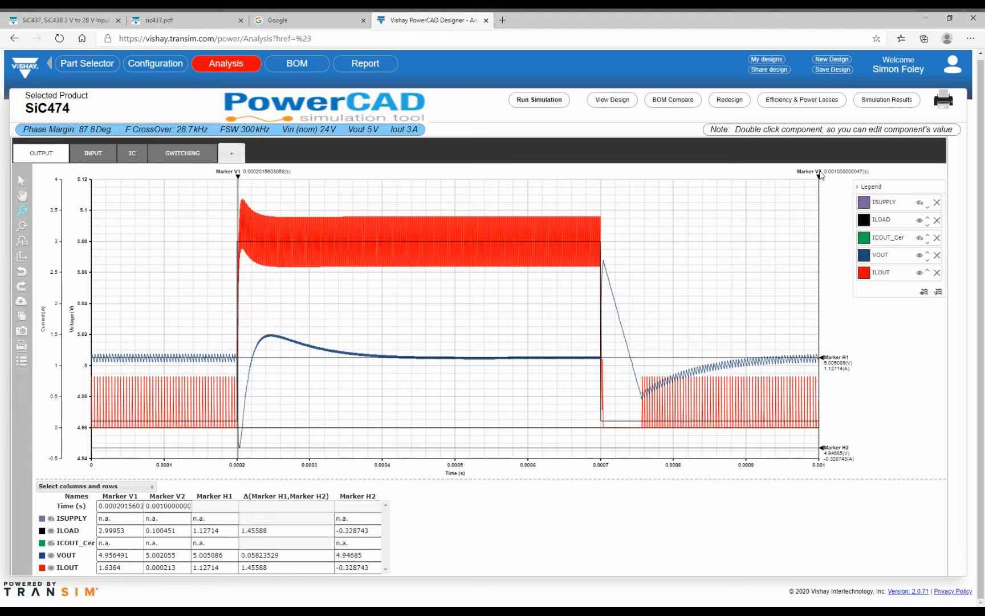
{"action": "left_click_drag", "start_coordinate": [818, 178], "coordinate": [397, 220]}
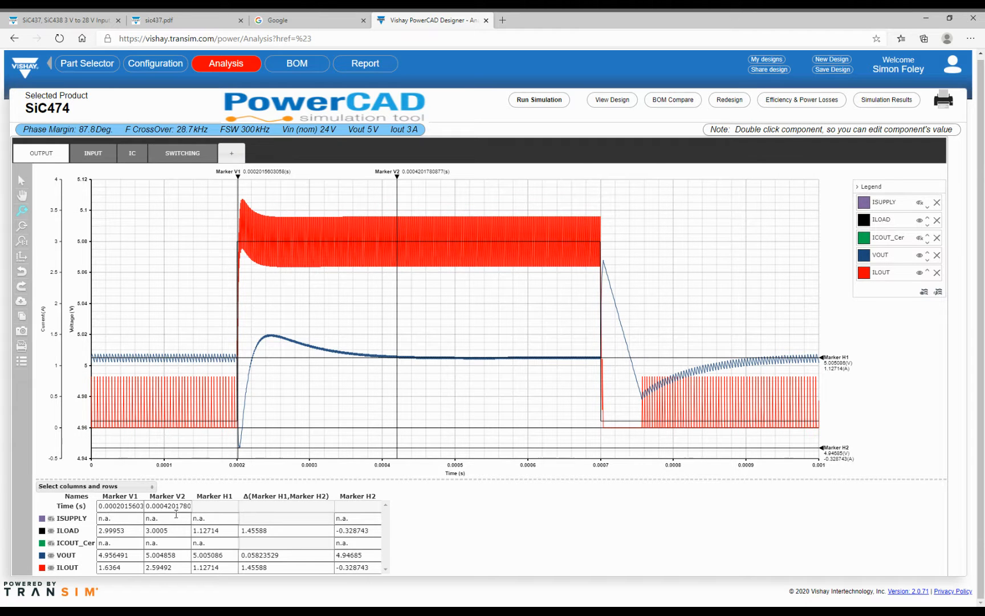
{"action": "left_click", "coordinate": [81, 487]}
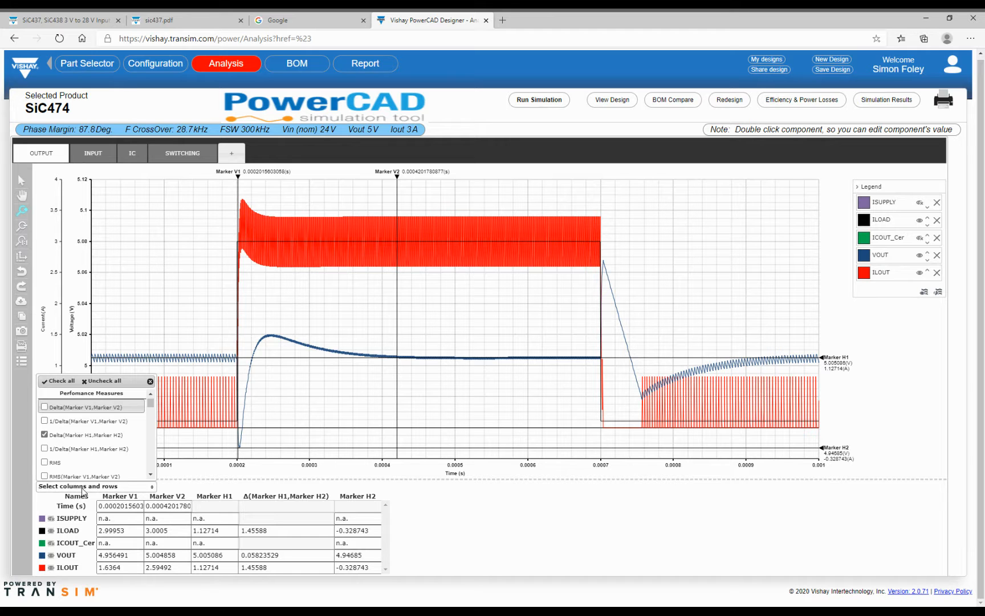
{"action": "left_click", "coordinate": [44, 407]}
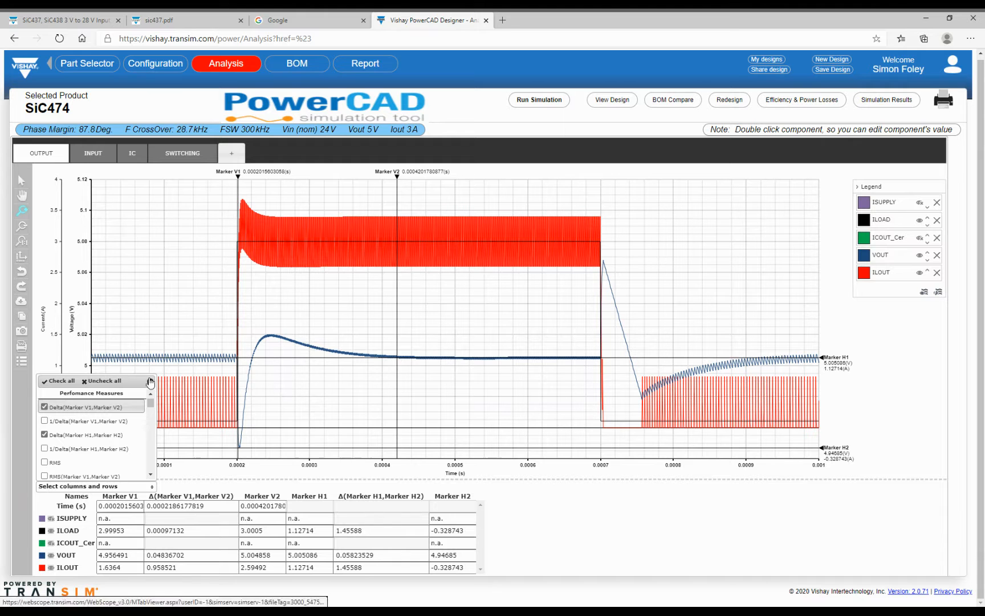
{"action": "left_click", "coordinate": [150, 381]}
{"action": "left_click_drag", "start_coordinate": [234, 508], "coordinate": [171, 497]}
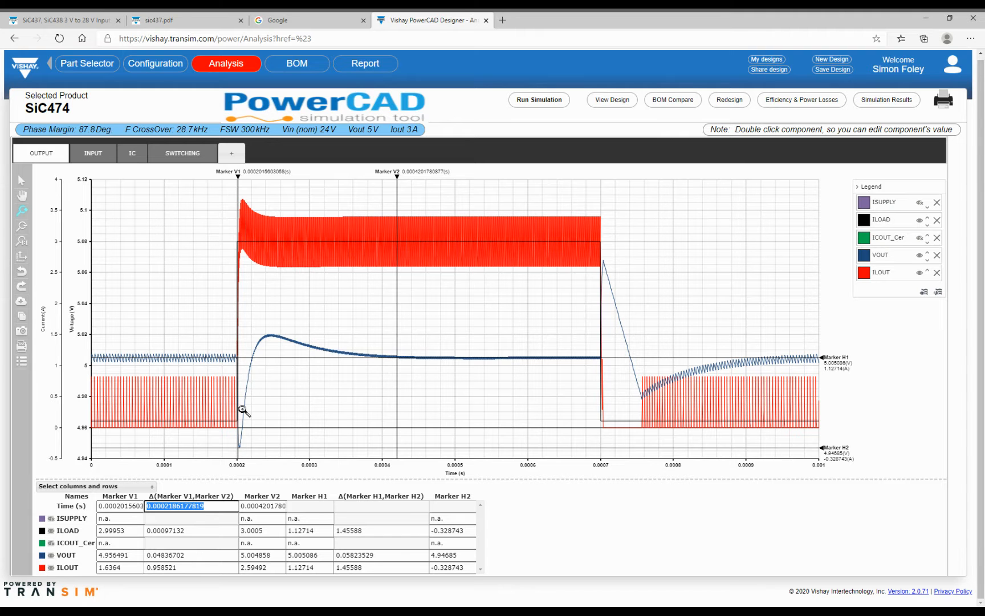
{"action": "left_click", "coordinate": [21, 332]}
{"action": "left_click", "coordinate": [486, 342]}
- Overwrite the report's OUTPUT image with the current load-step waveforms
{"action": "left_click", "coordinate": [416, 353]}
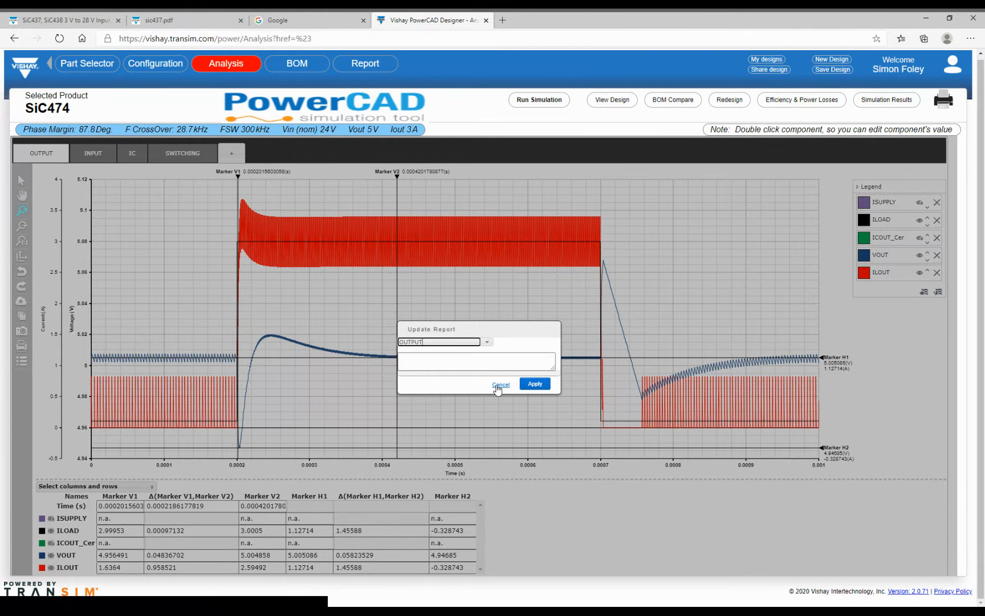
{"action": "left_click", "coordinate": [538, 384]}
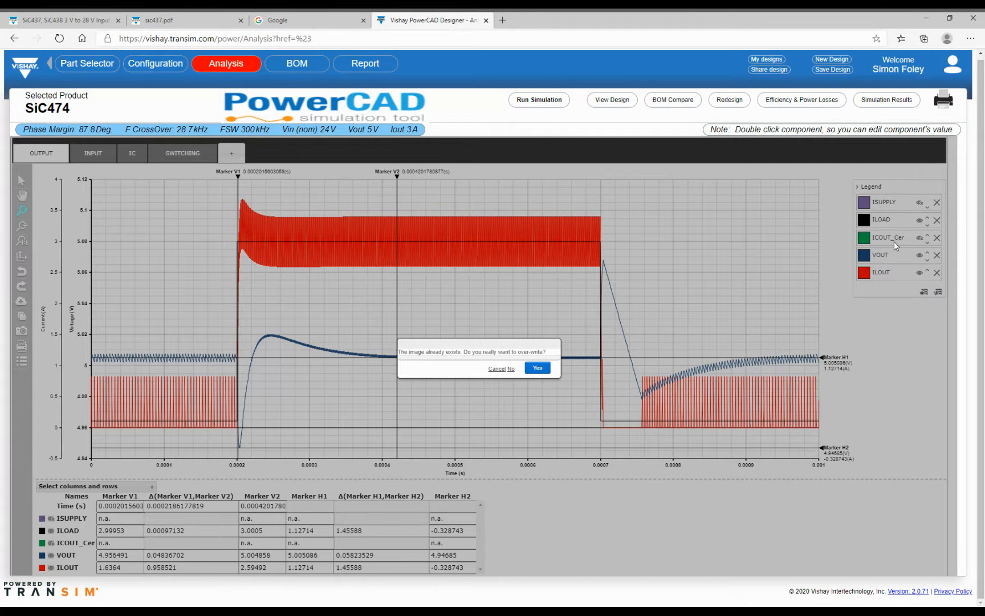
{"action": "left_click", "coordinate": [536, 368]}
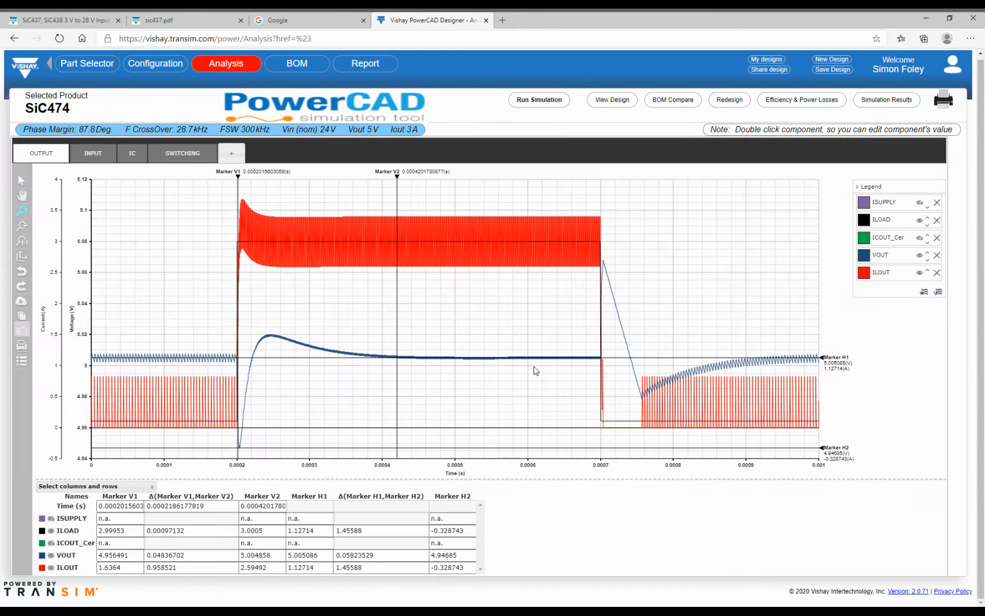
{"action": "left_click", "coordinate": [901, 106]}
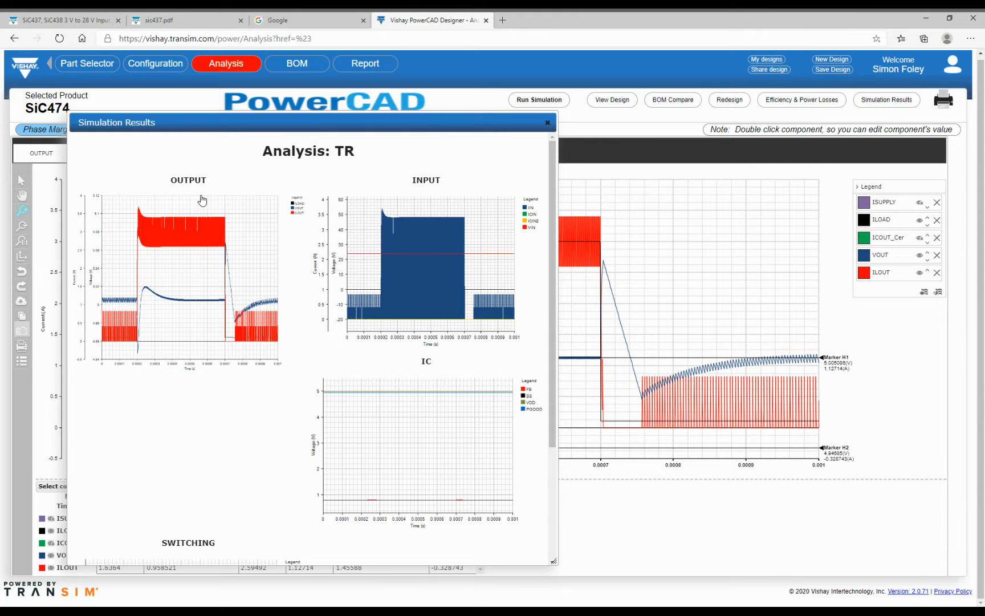
{"action": "scroll", "coordinate": [336, 285], "scroll_direction": "down", "scroll_amount": 3}
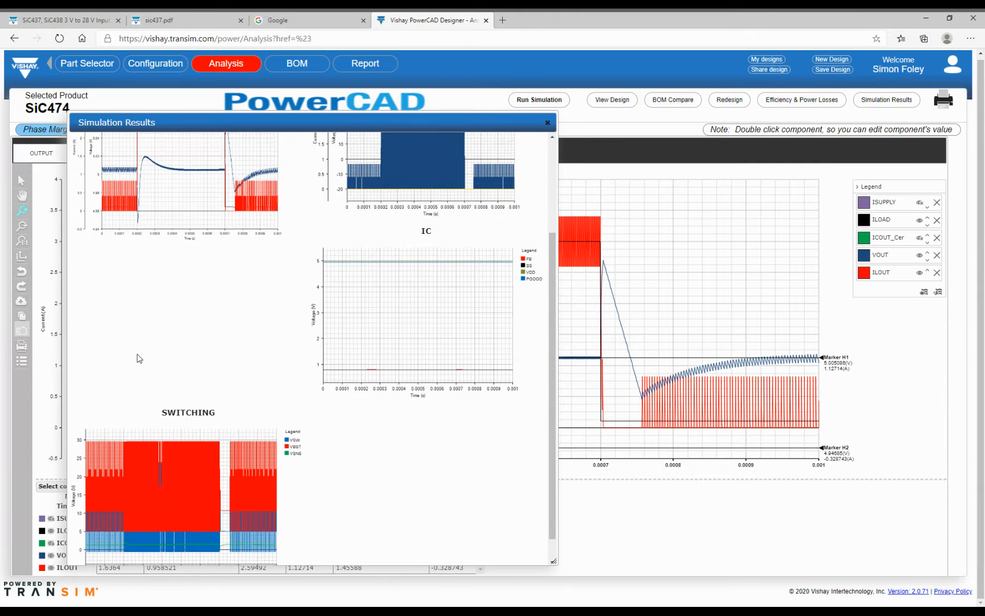
{"action": "scroll", "coordinate": [171, 442], "scroll_direction": "up", "scroll_amount": 3}
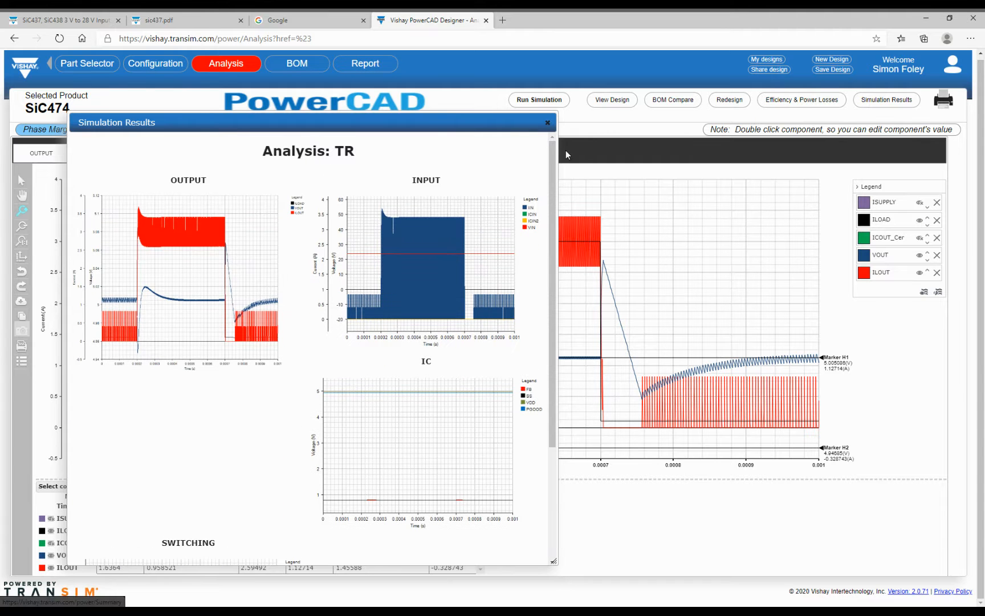
{"action": "left_click", "coordinate": [548, 123]}
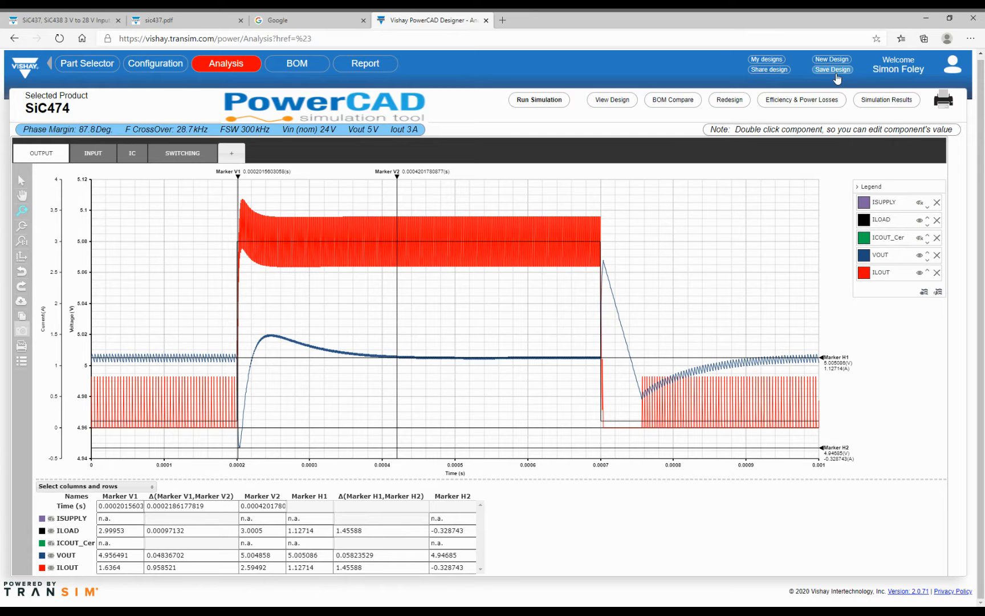
- Price the SiC474 bill of materials through element14, showing U1 at $2.27
{"action": "left_click", "coordinate": [308, 70]}
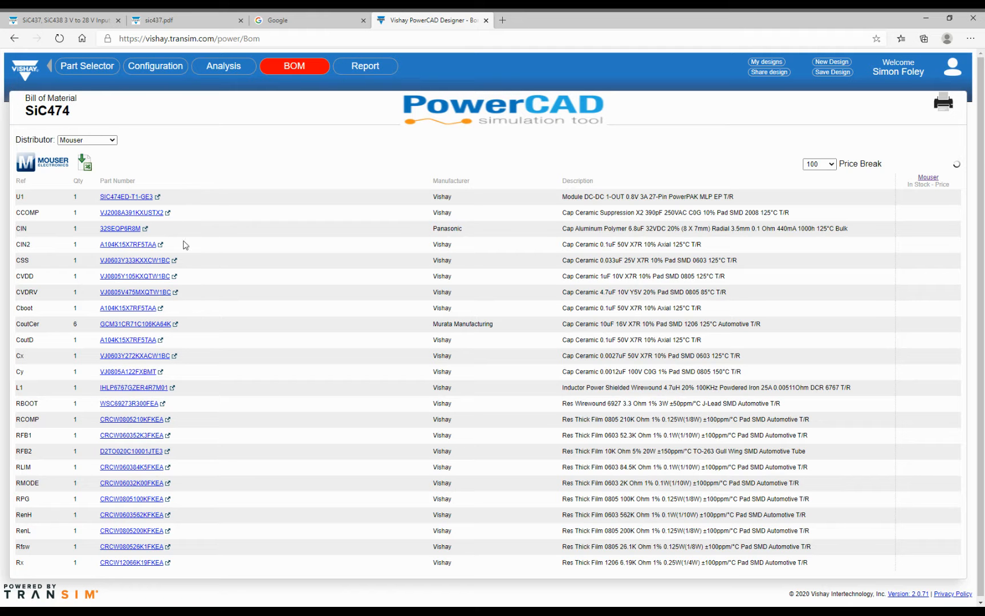
{"action": "scroll", "coordinate": [155, 466], "scroll_direction": "down", "scroll_amount": 1}
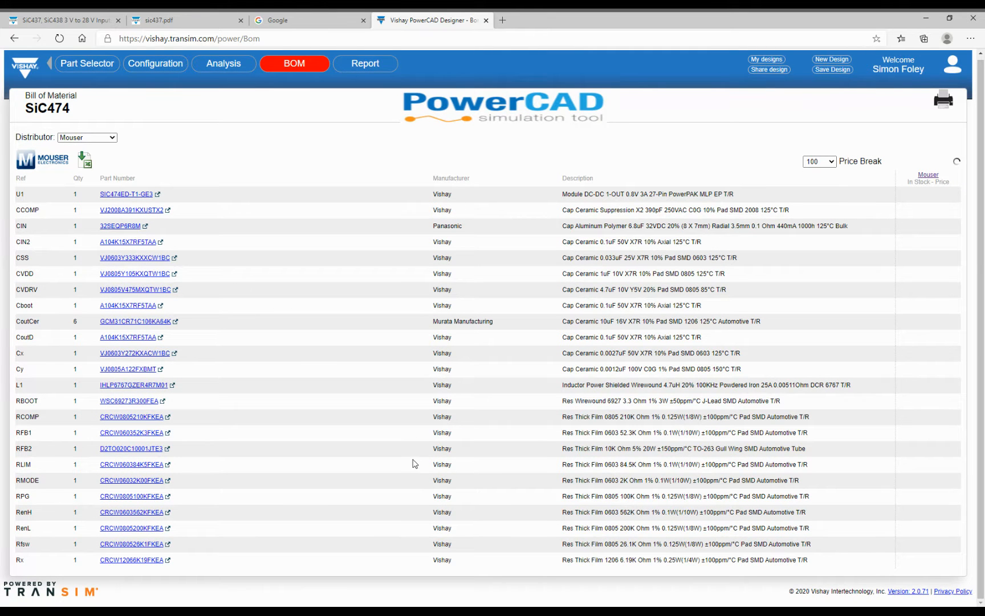
{"action": "scroll", "coordinate": [402, 442], "scroll_direction": "up", "scroll_amount": 1}
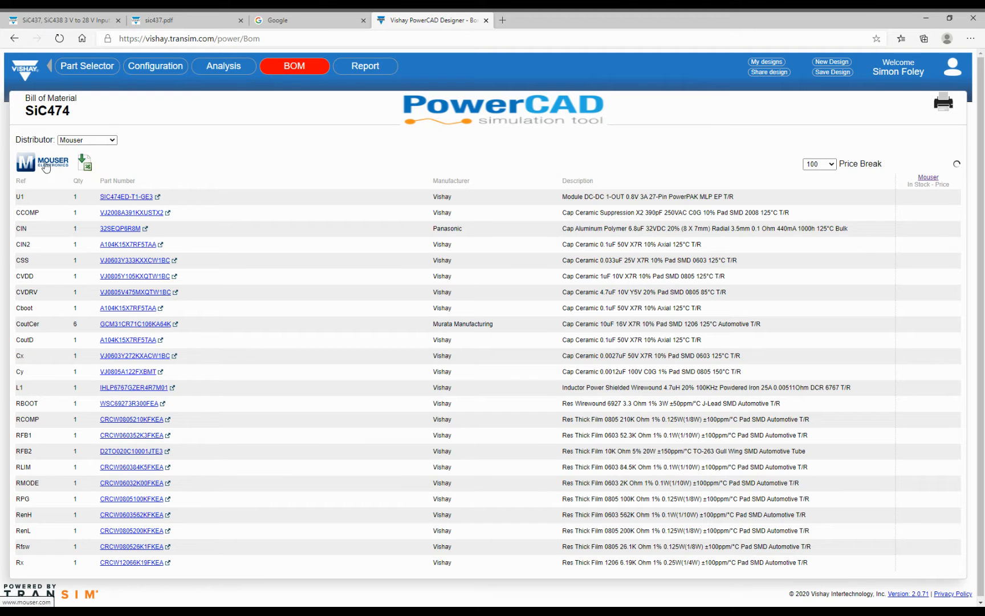
{"action": "left_click", "coordinate": [114, 142]}
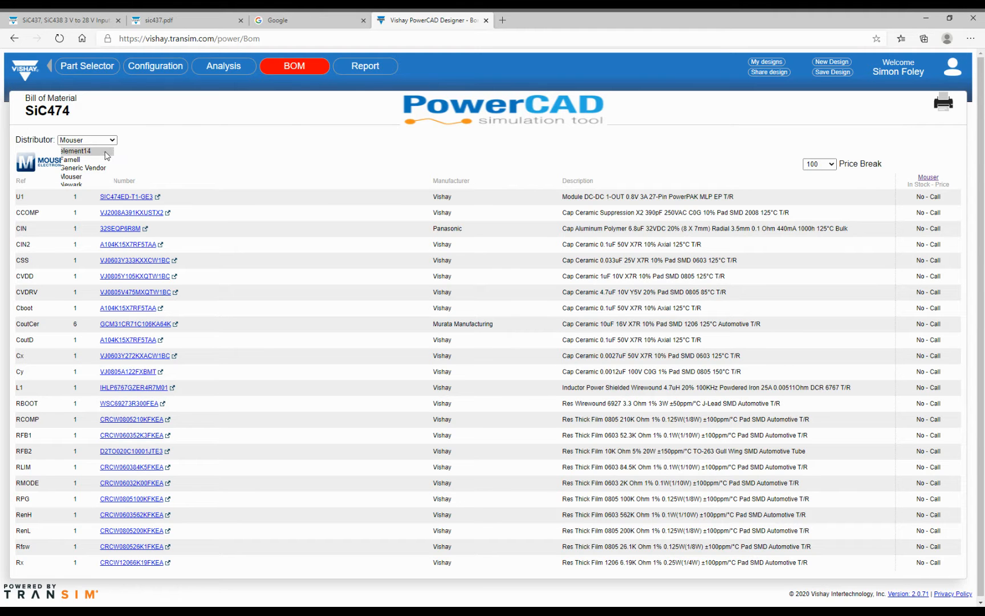
{"action": "left_click", "coordinate": [258, 180]}
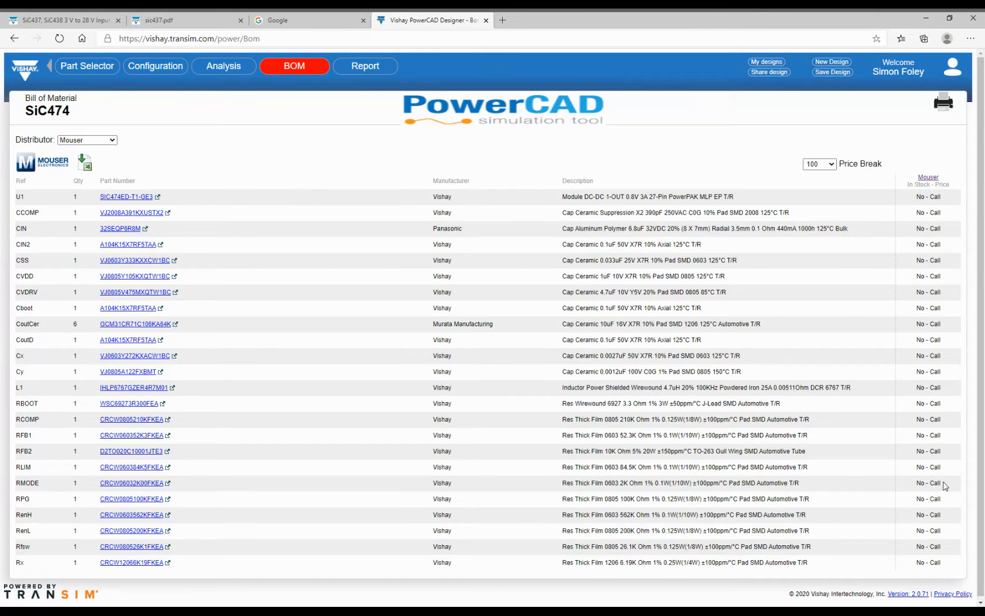
{"action": "left_click", "coordinate": [113, 140]}
{"action": "left_click", "coordinate": [98, 149]}
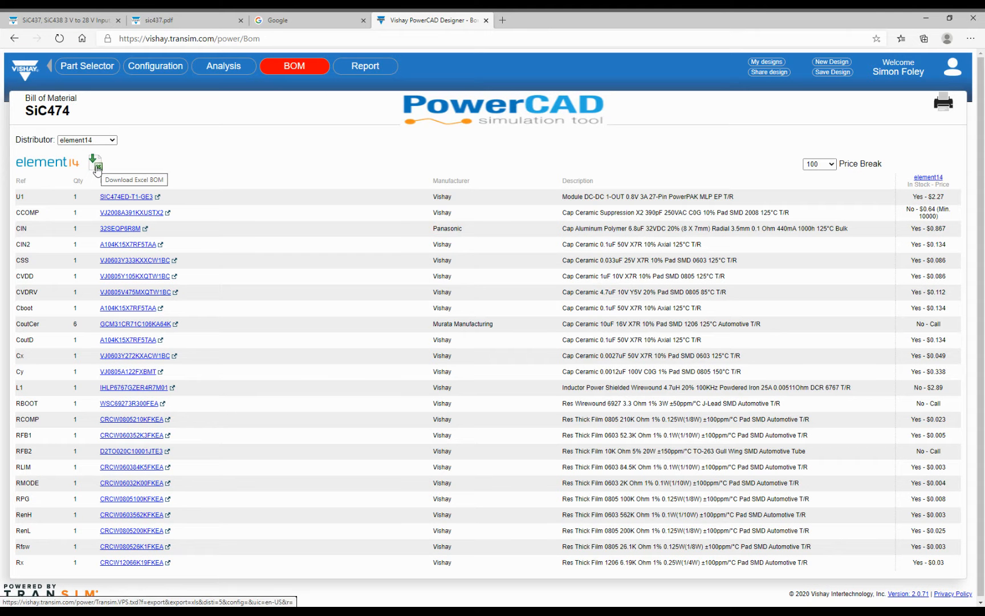
{"action": "scroll", "coordinate": [97, 171], "scroll_direction": "down", "scroll_amount": 1}
{"action": "scroll", "coordinate": [96, 171], "scroll_direction": "up", "scroll_amount": 1}
{"action": "scroll", "coordinate": [97, 170], "scroll_direction": "down", "scroll_amount": 1}
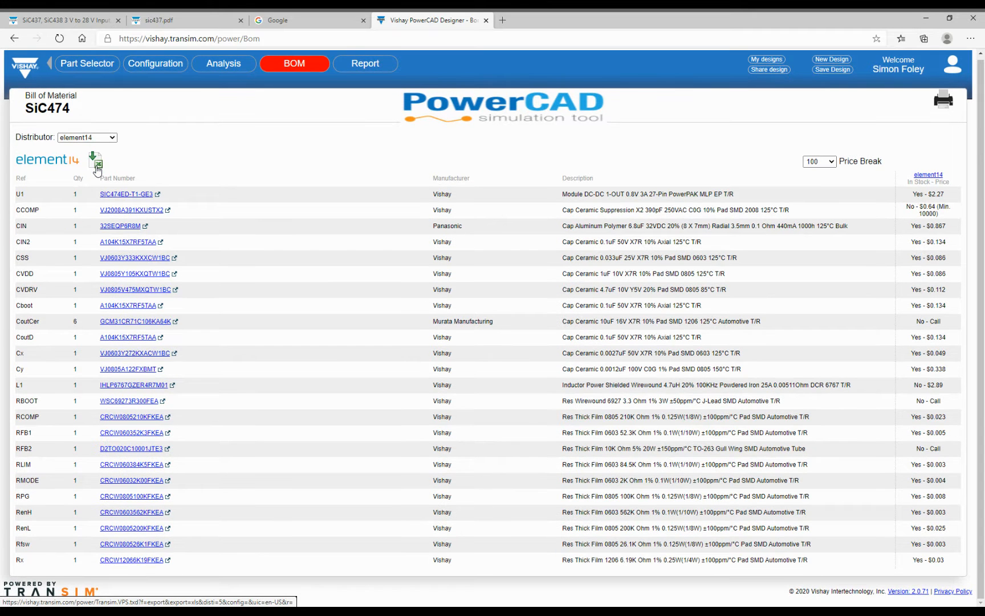
{"action": "scroll", "coordinate": [98, 170], "scroll_direction": "up", "scroll_amount": 1}
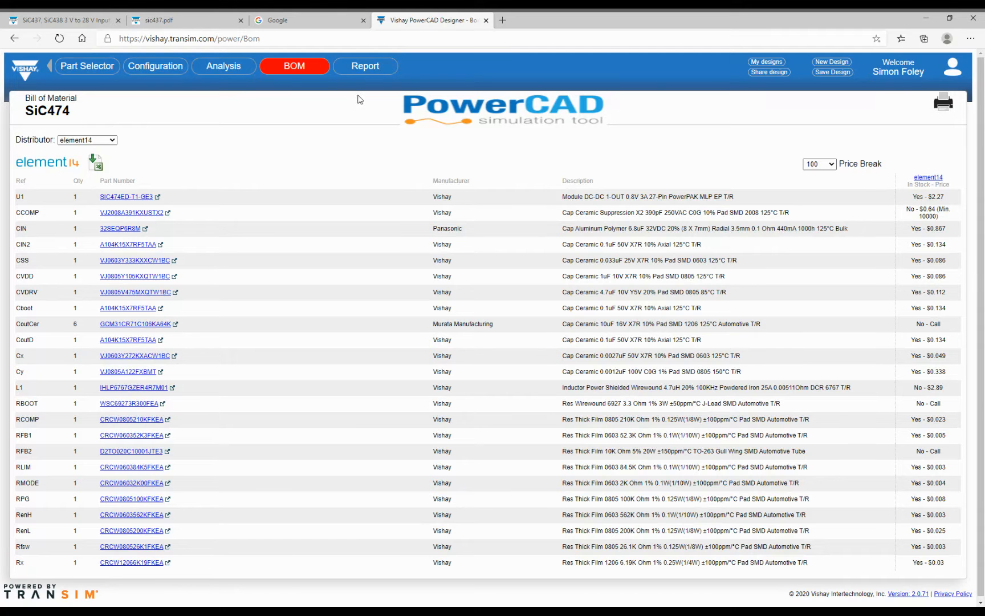
- Review the SiC474 Summary report's configuration, schematic, efficiency, losses and bill of materials
{"action": "left_click", "coordinate": [357, 73]}
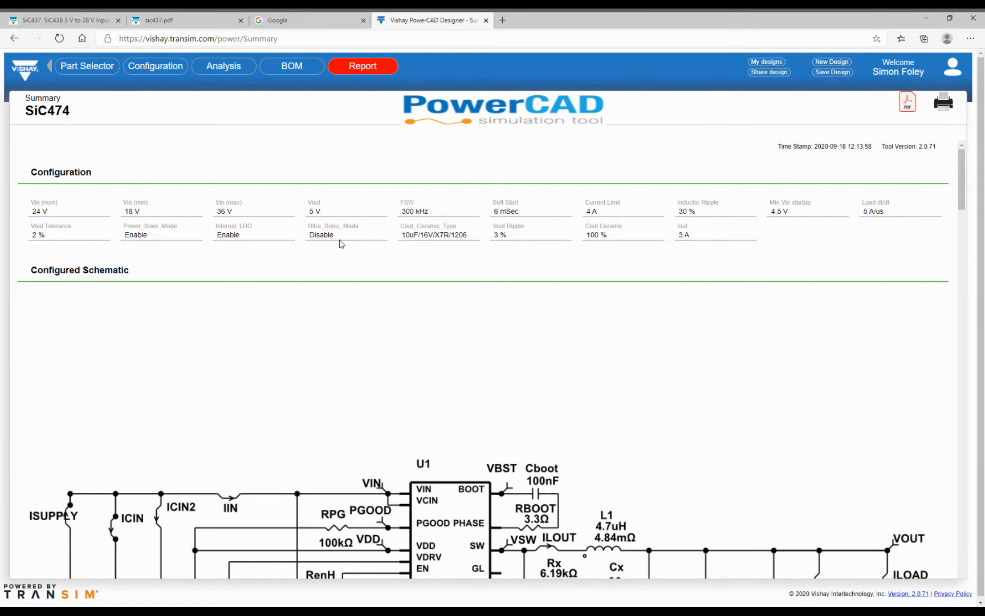
{"action": "scroll", "coordinate": [341, 244], "scroll_direction": "down", "scroll_amount": 6}
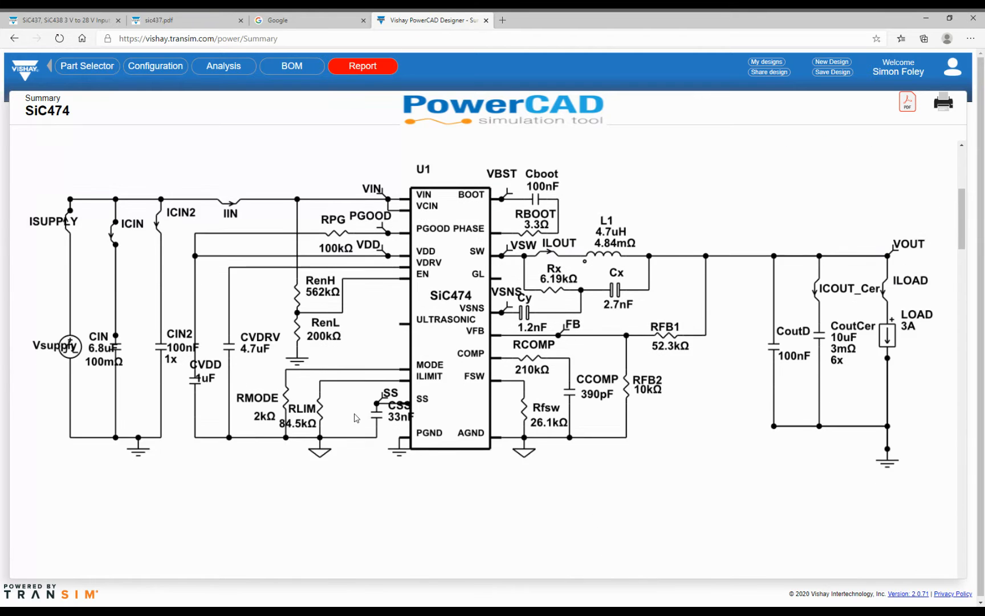
{"action": "scroll", "coordinate": [356, 418], "scroll_direction": "down", "scroll_amount": 8}
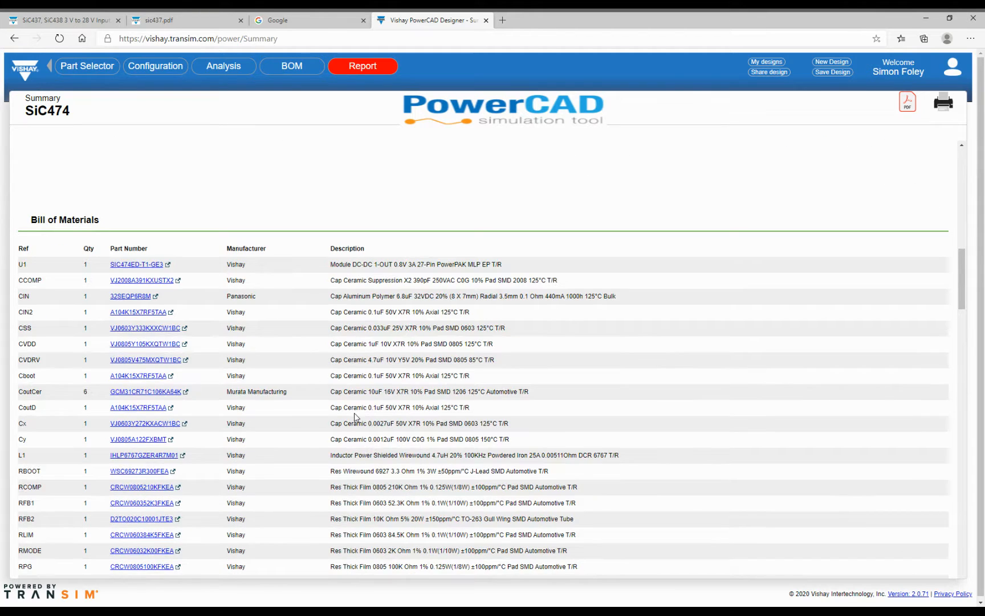
{"action": "scroll", "coordinate": [354, 416], "scroll_direction": "up", "scroll_amount": 7}
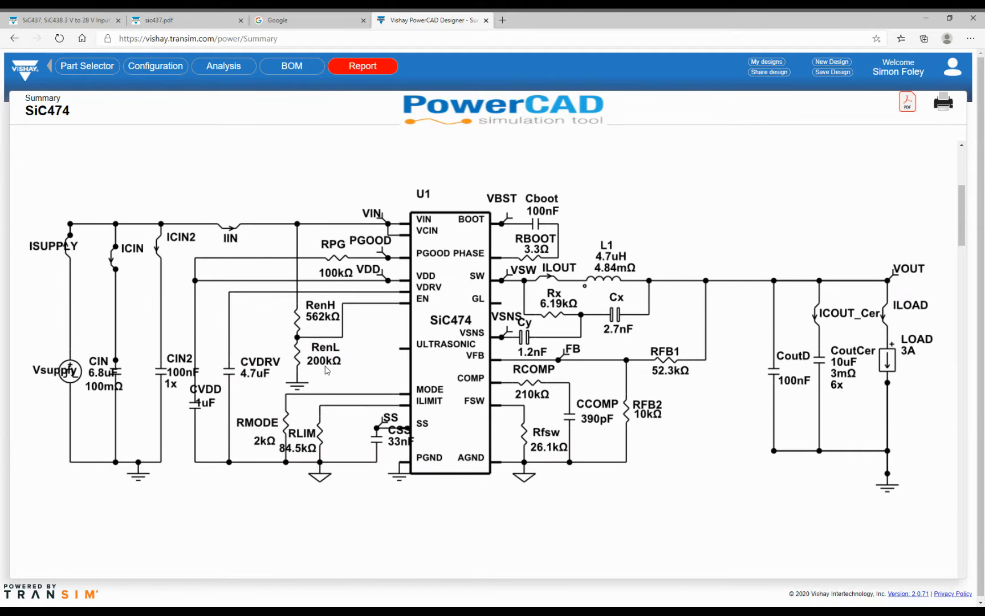
{"action": "scroll", "coordinate": [326, 370], "scroll_direction": "down", "scroll_amount": 8}
{"action": "scroll", "coordinate": [325, 369], "scroll_direction": "down", "scroll_amount": 8}
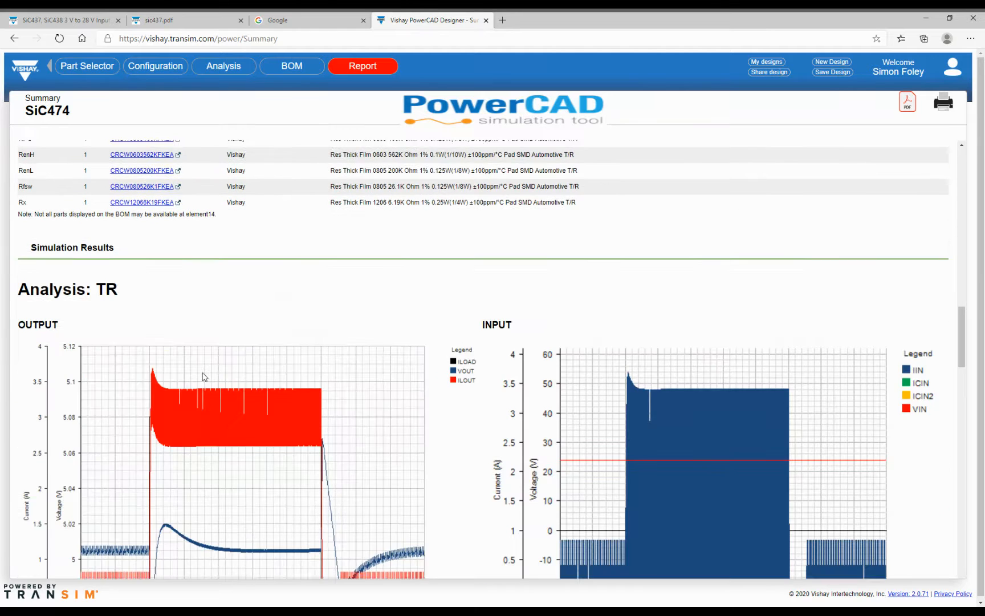
{"action": "scroll", "coordinate": [211, 387], "scroll_direction": "down", "scroll_amount": 9}
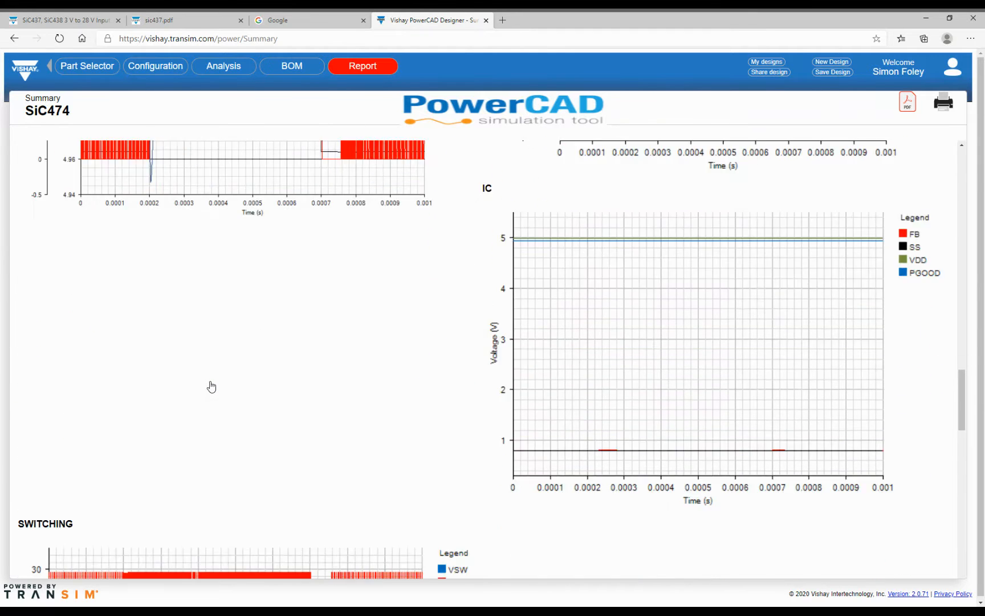
{"action": "scroll", "coordinate": [211, 386], "scroll_direction": "down", "scroll_amount": 10}
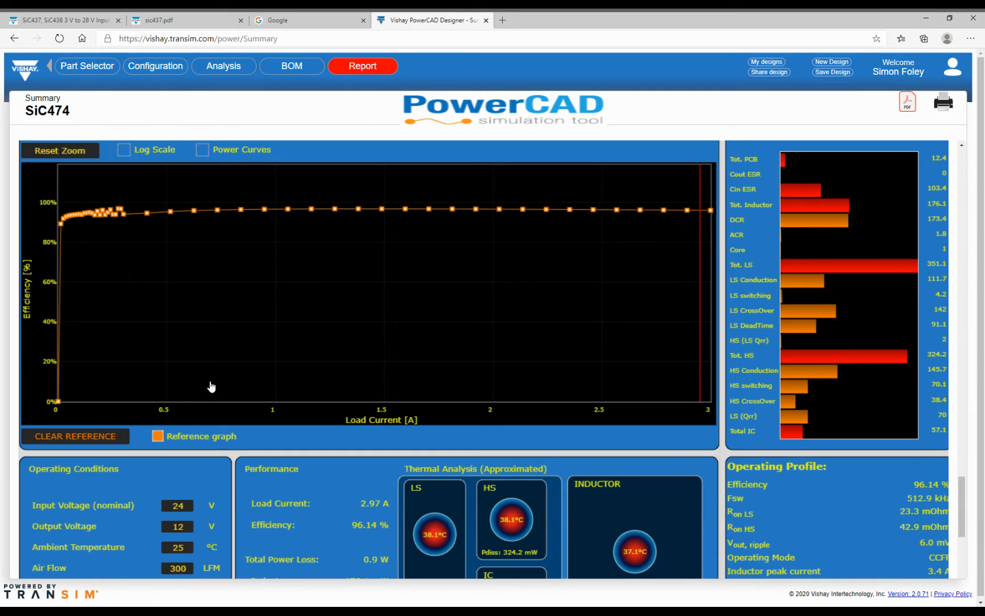
{"action": "scroll", "coordinate": [211, 386], "scroll_direction": "down", "scroll_amount": 2}
{"action": "scroll", "coordinate": [211, 386], "scroll_direction": "up", "scroll_amount": 3}
{"action": "scroll", "coordinate": [211, 386], "scroll_direction": "down", "scroll_amount": 5}
{"action": "scroll", "coordinate": [211, 385], "scroll_direction": "down", "scroll_amount": 2}
{"action": "scroll", "coordinate": [192, 410], "scroll_direction": "up", "scroll_amount": 20}
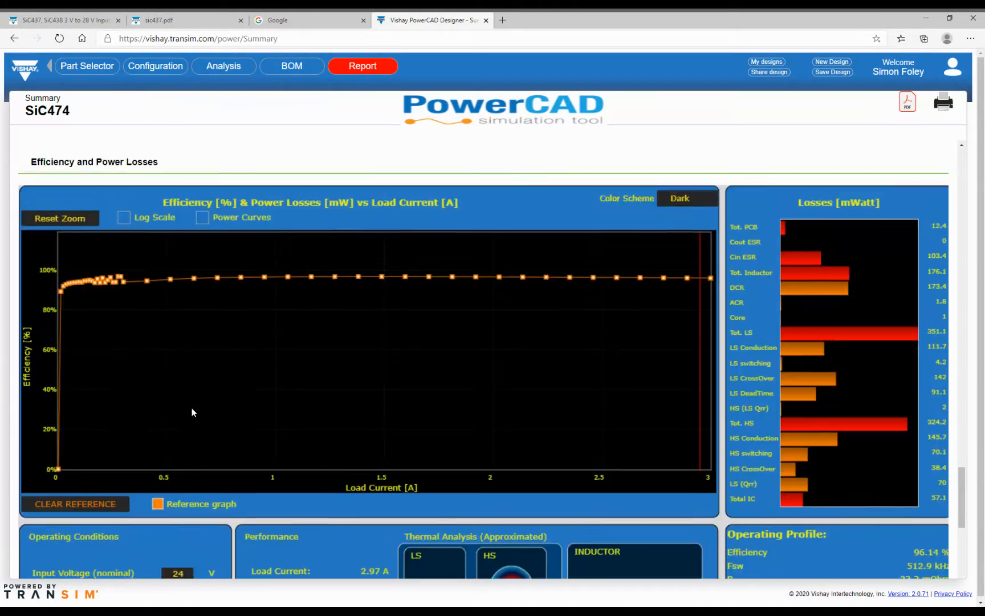
{"action": "scroll", "coordinate": [193, 410], "scroll_direction": "up", "scroll_amount": 15}
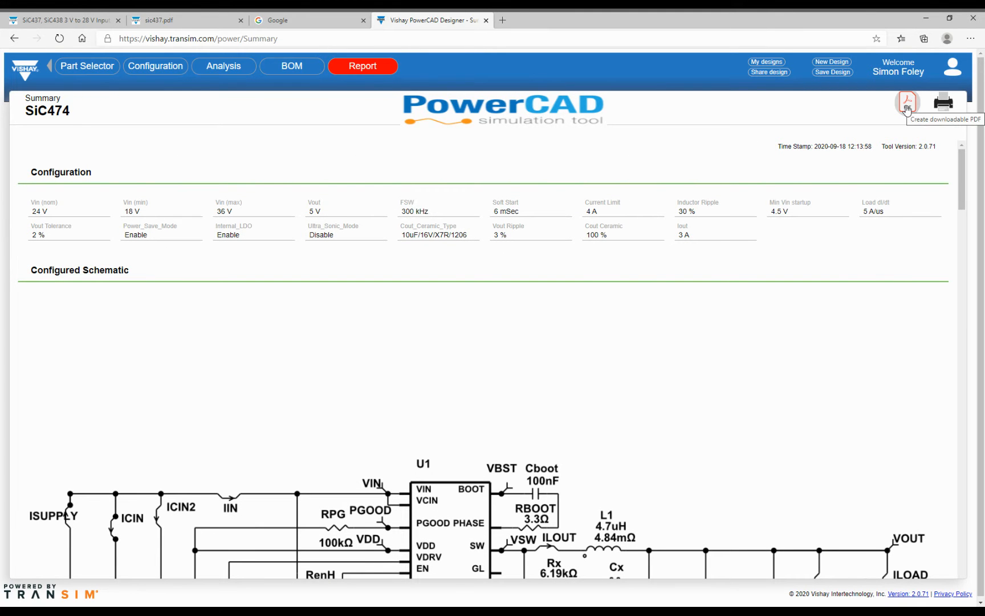
{"action": "left_click", "coordinate": [774, 75]}
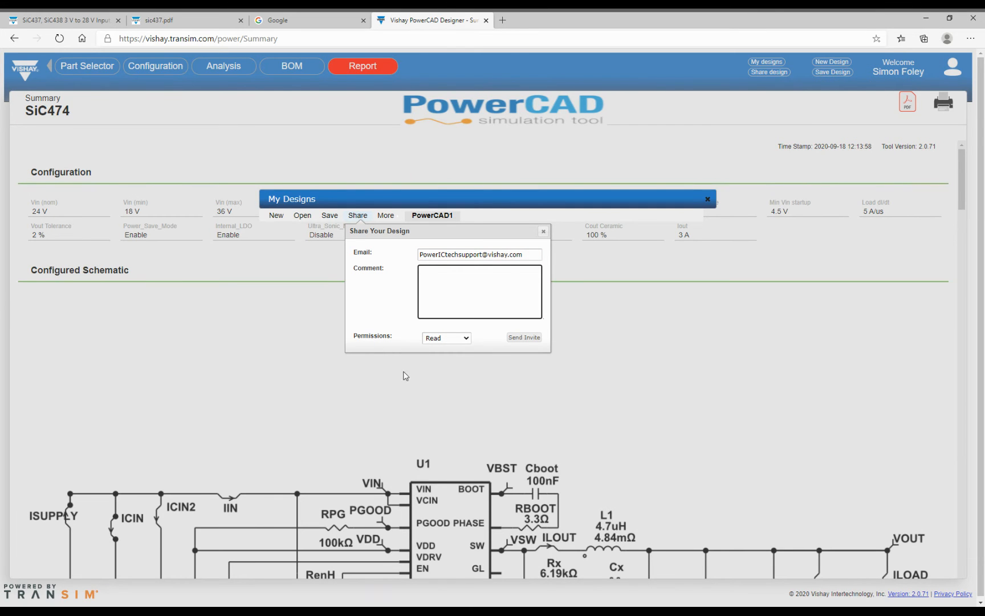
- Keep Read sharing permission and close the Share Your Design form without sending
{"action": "left_click", "coordinate": [466, 338]}
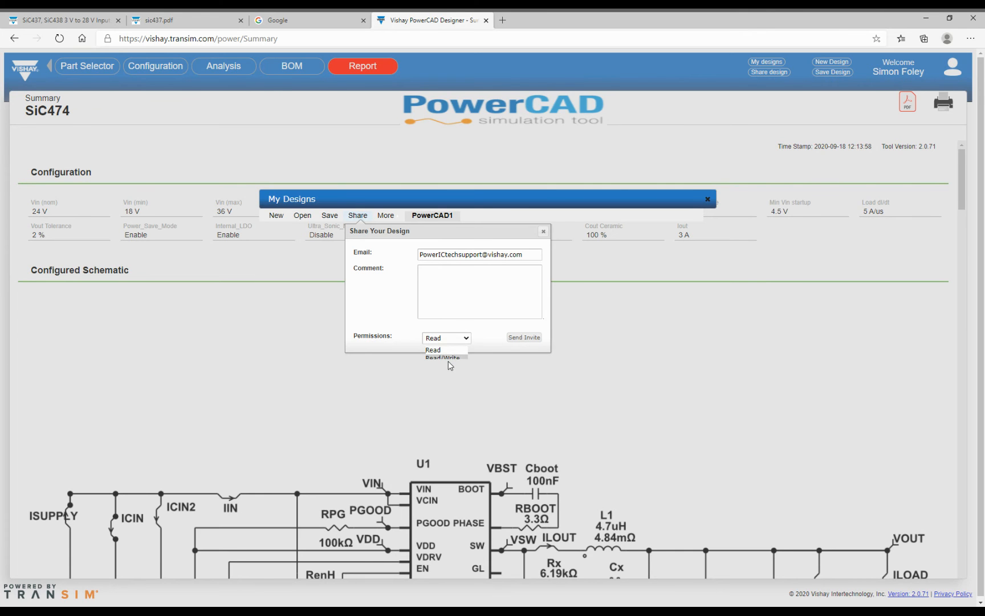
{"action": "left_click", "coordinate": [544, 231]}
{"action": "left_click", "coordinate": [544, 231]}
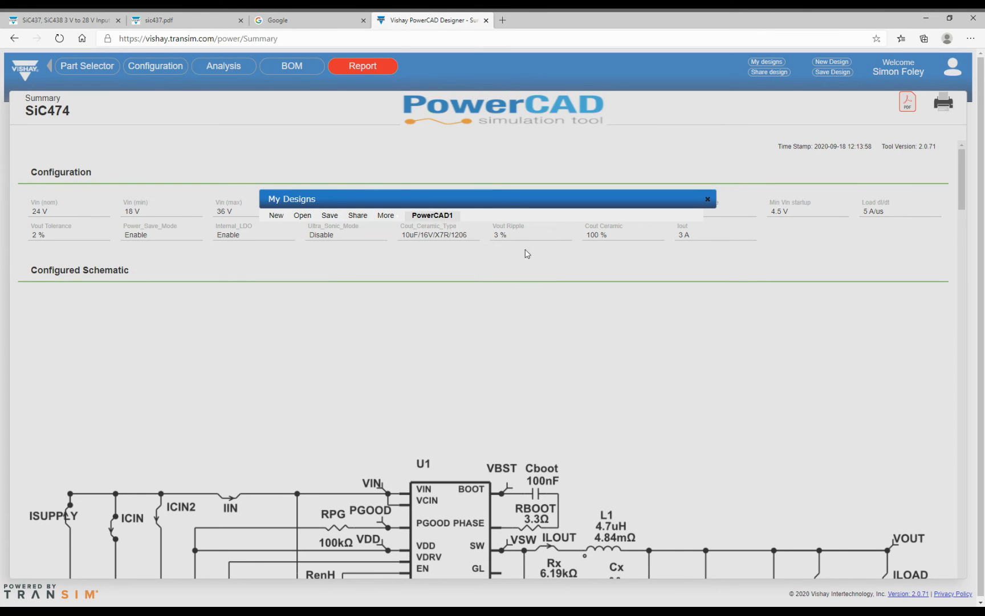